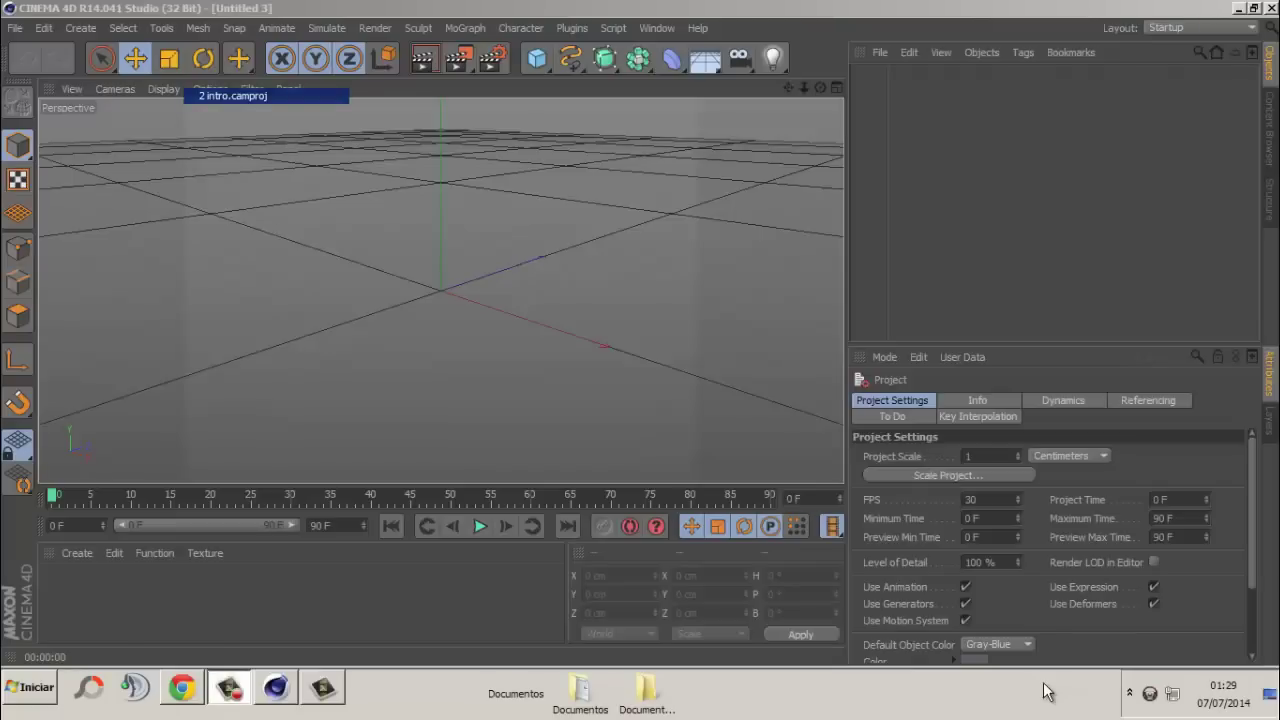
In Render Settings Output, set Width 1280, Height 720, and Frame Range to All Frames (0–90).
click(489, 58)
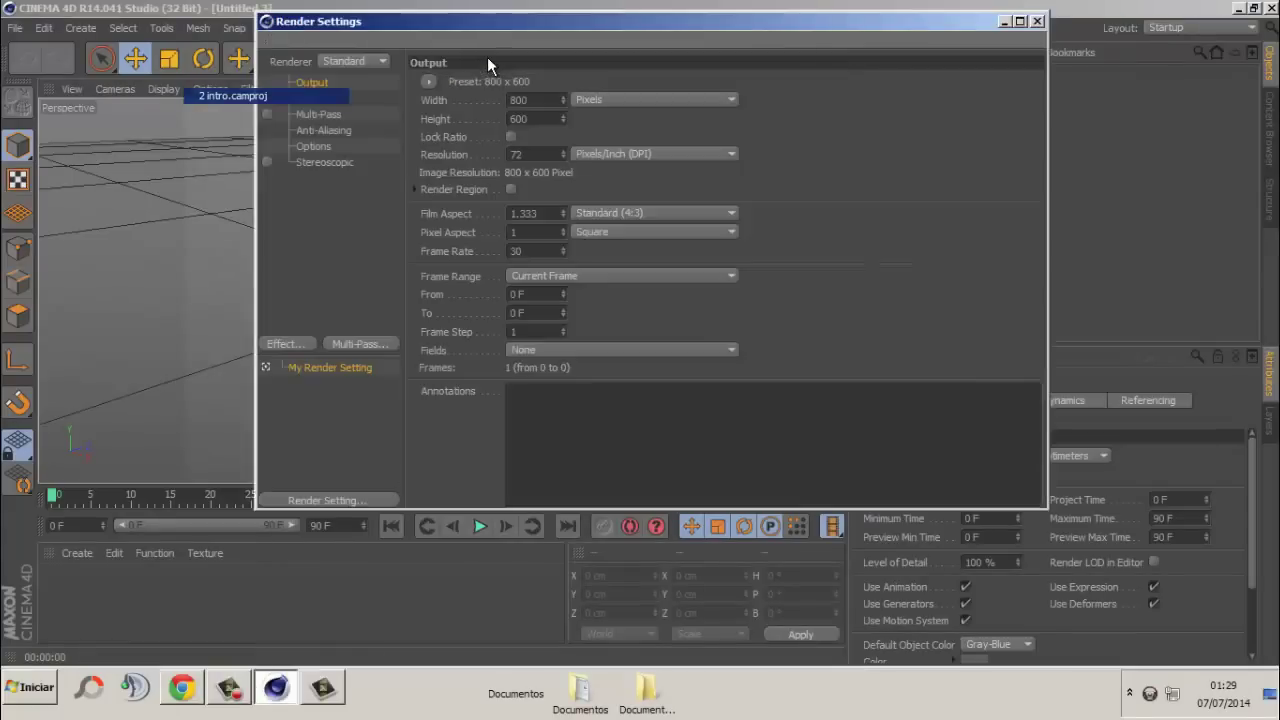
click(519, 103)
key(Tab)
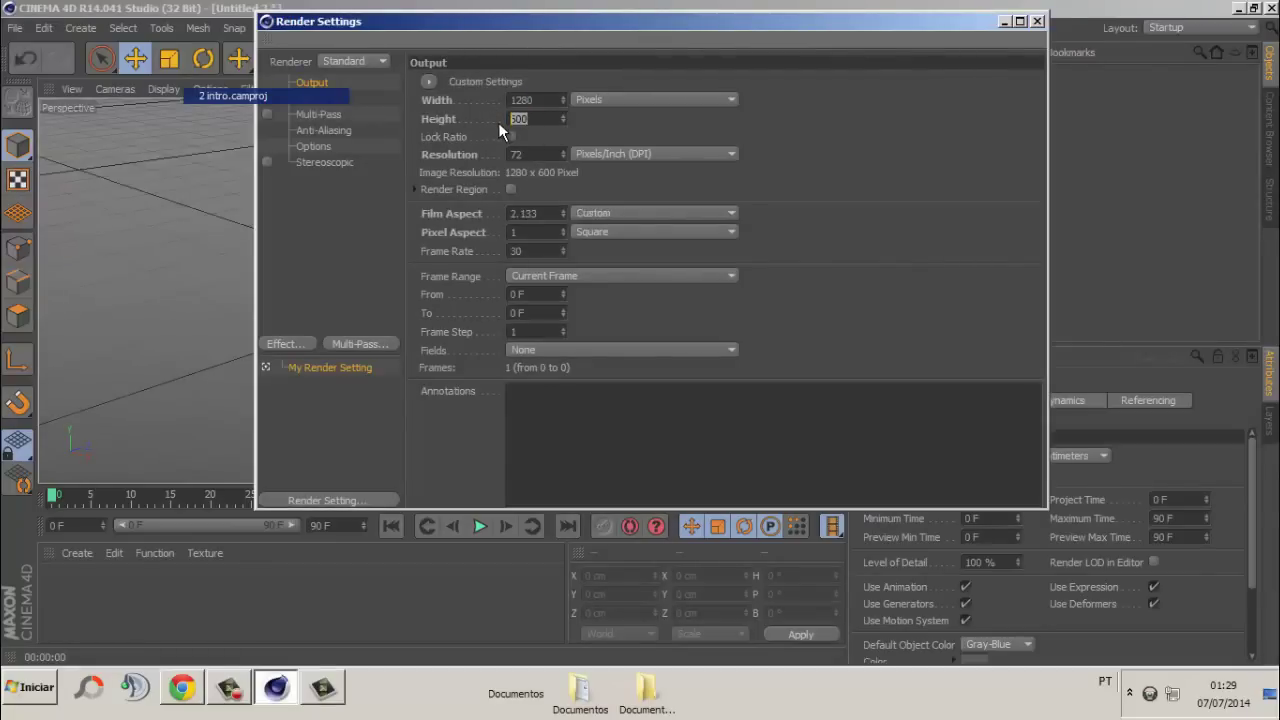
text(0)
key(Return)
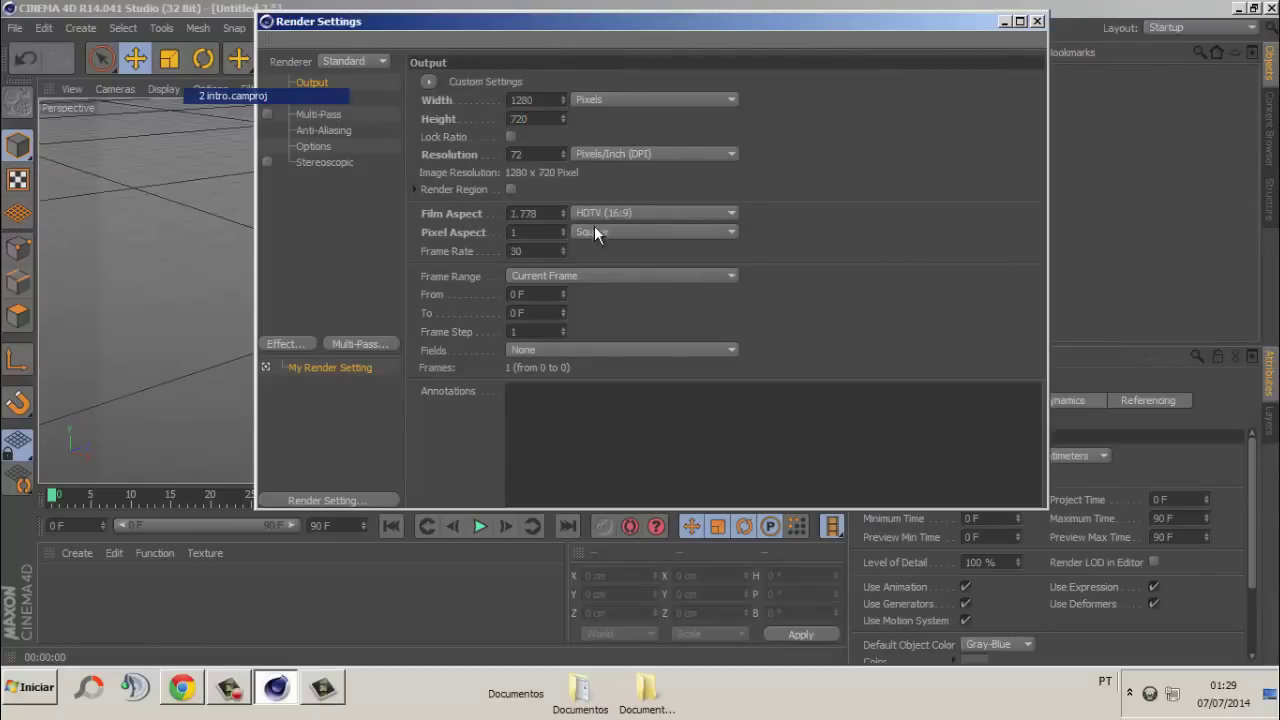
click(554, 278)
click(574, 330)
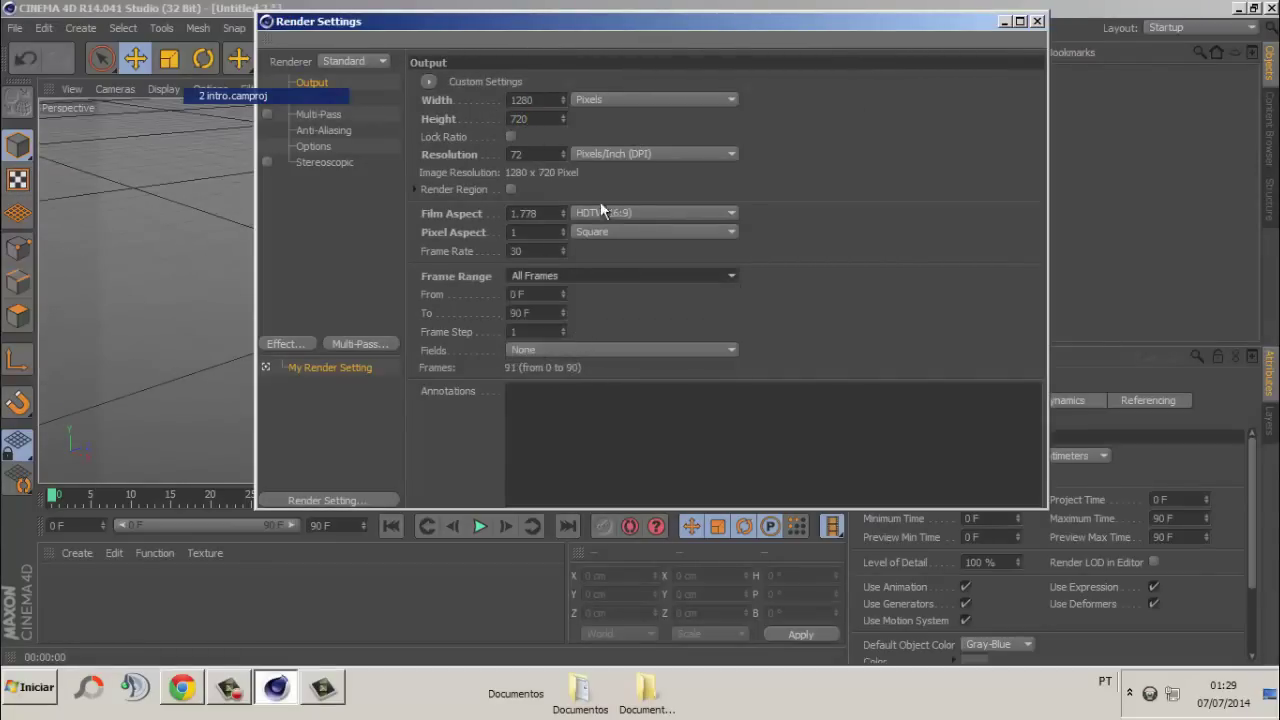
click(308, 98)
click(310, 83)
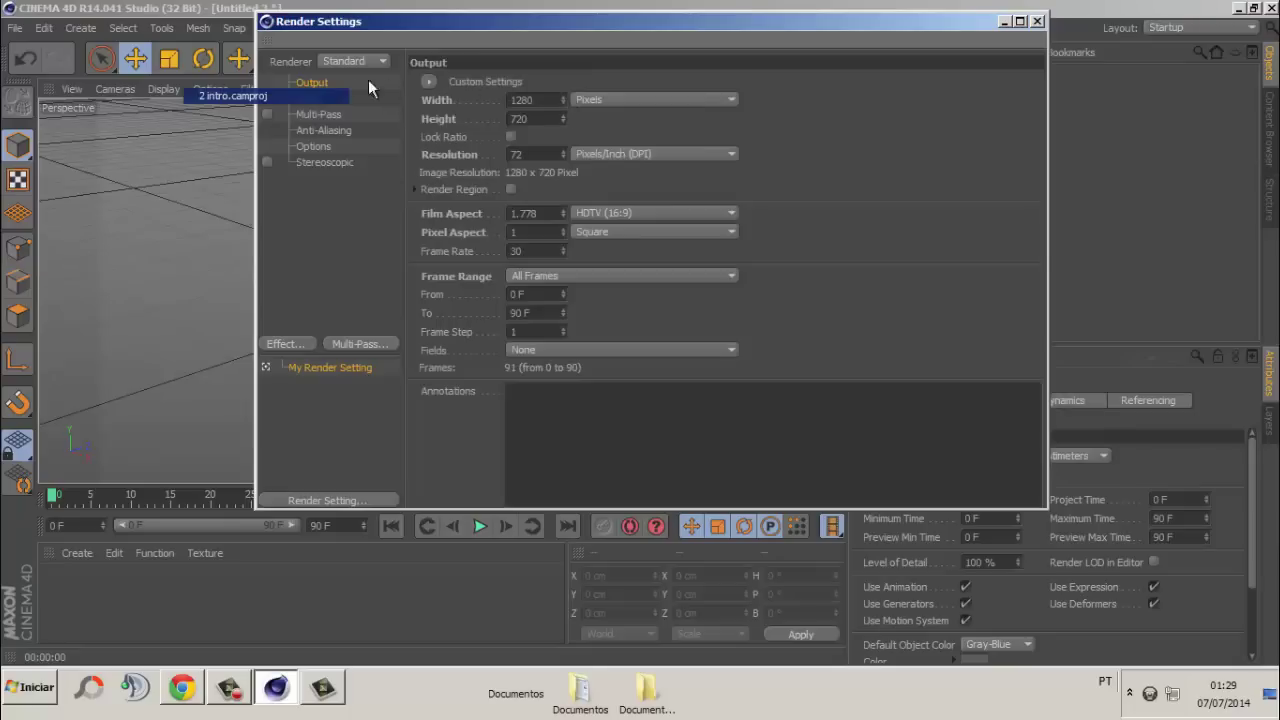
Save the render as an AVI Movie to Desktop file 'dsdsdsds', then close Render Settings.
click(321, 102)
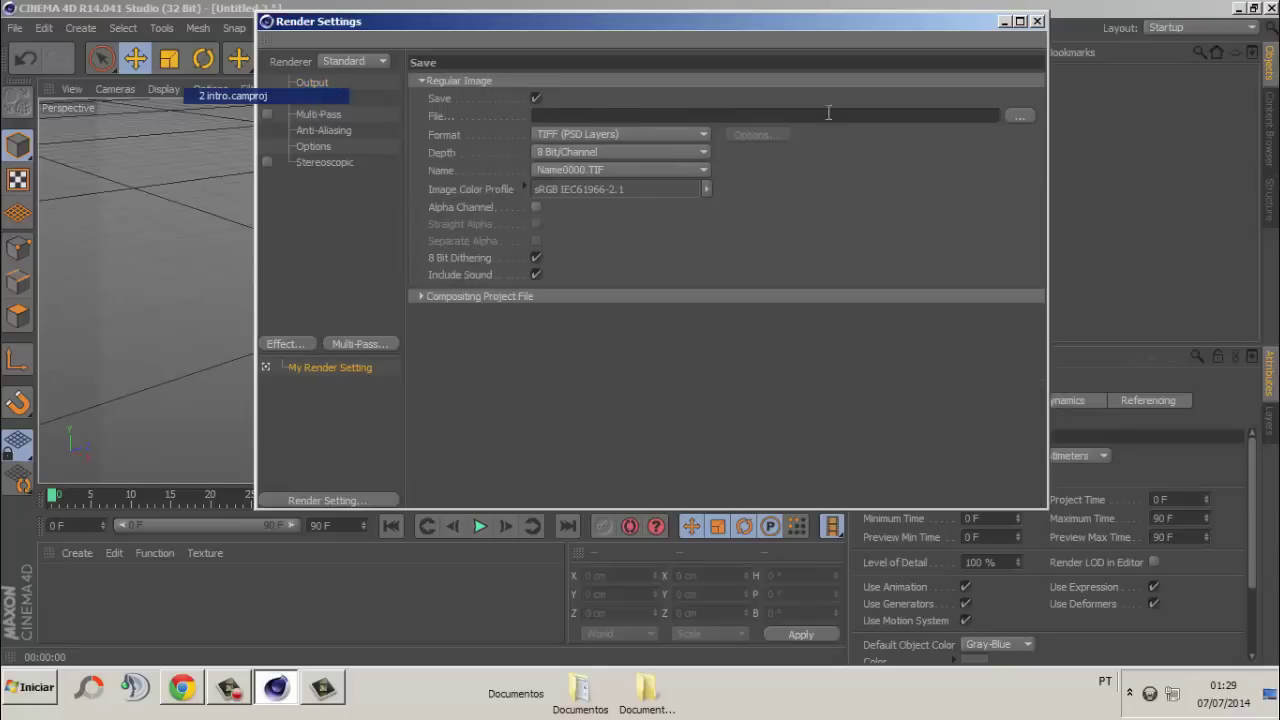
mouse_move(762, 45)
mouse_down()
mouse_move(847, 37)
mouse_move(859, 58)
mouse_up()
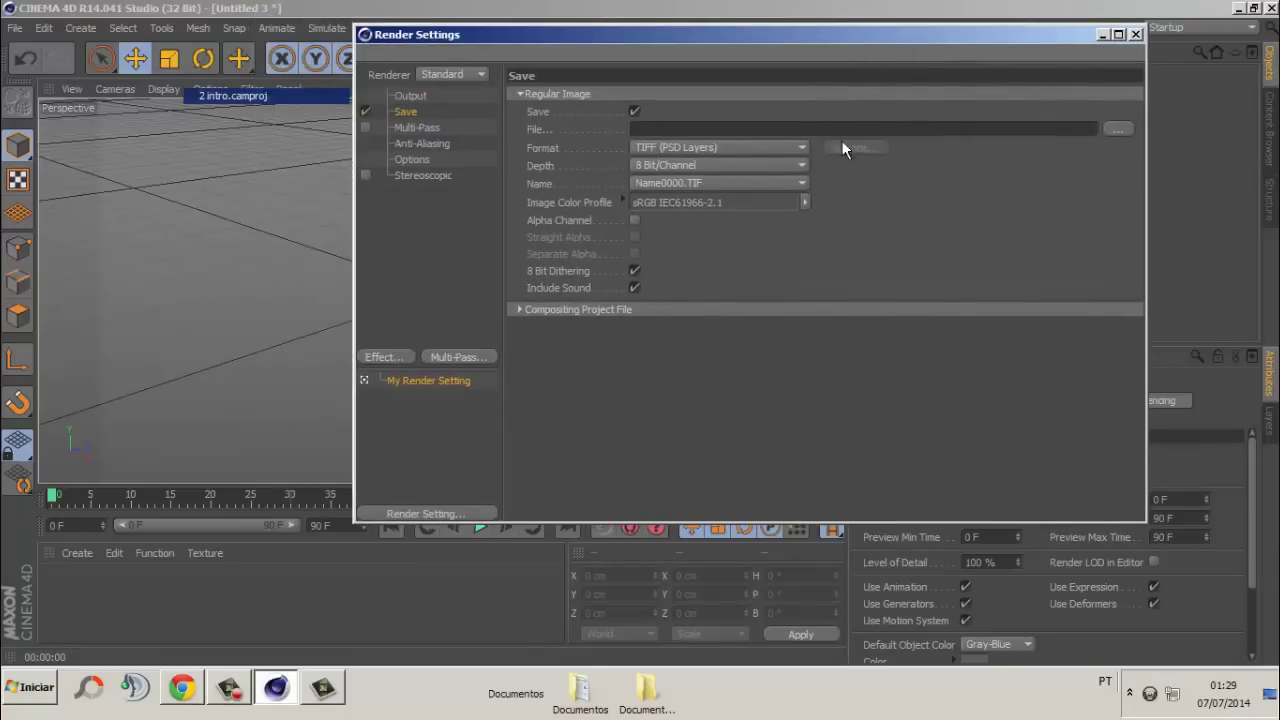
click(763, 146)
click(679, 470)
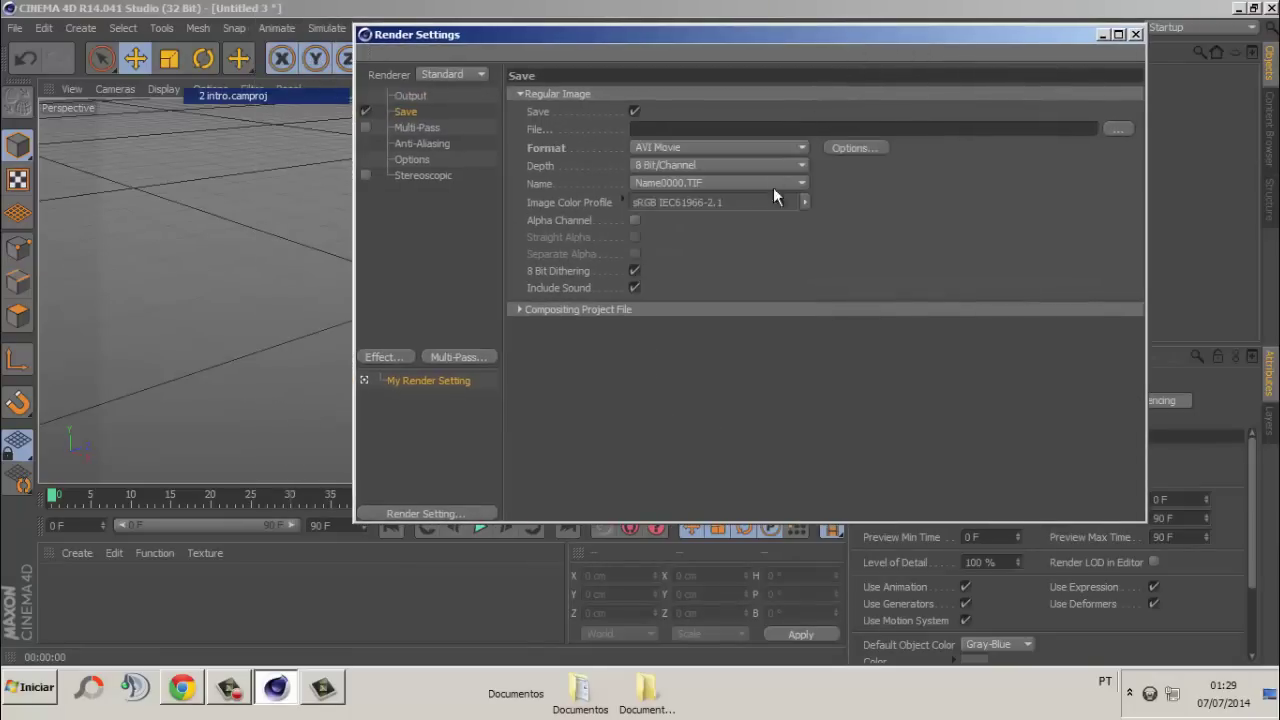
click(1114, 126)
text(dsdsdsds)
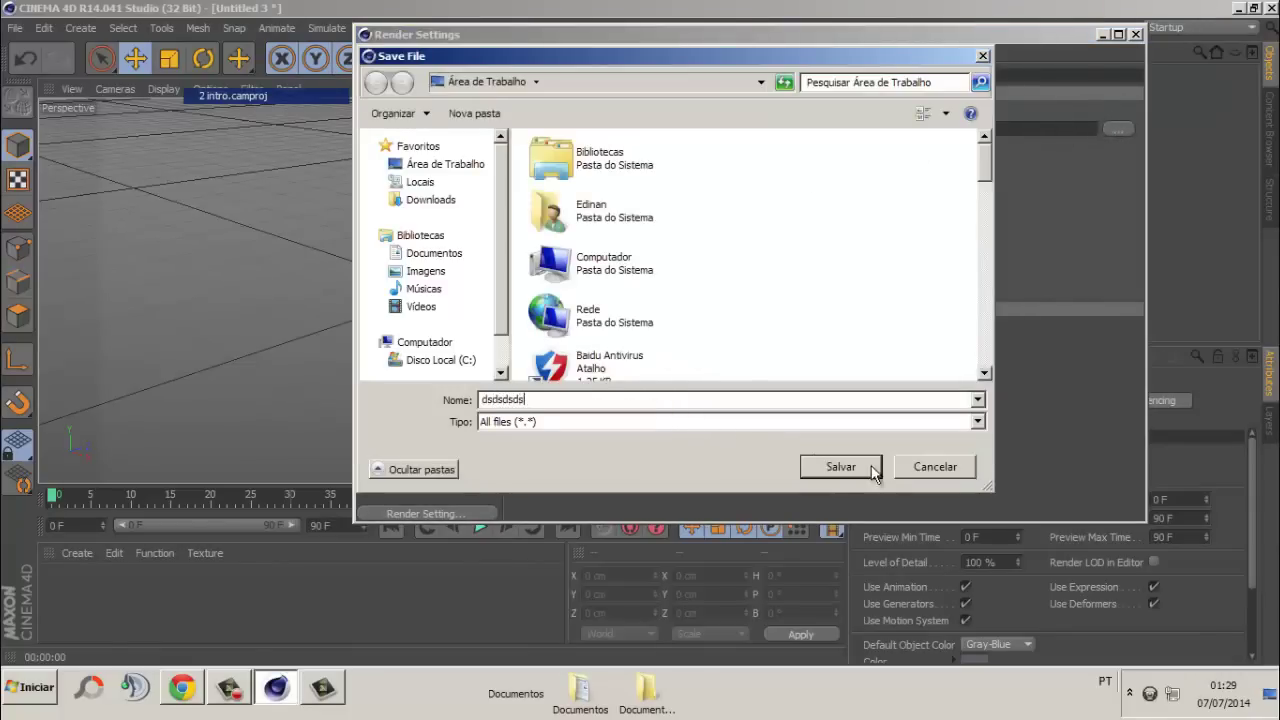
click(870, 470)
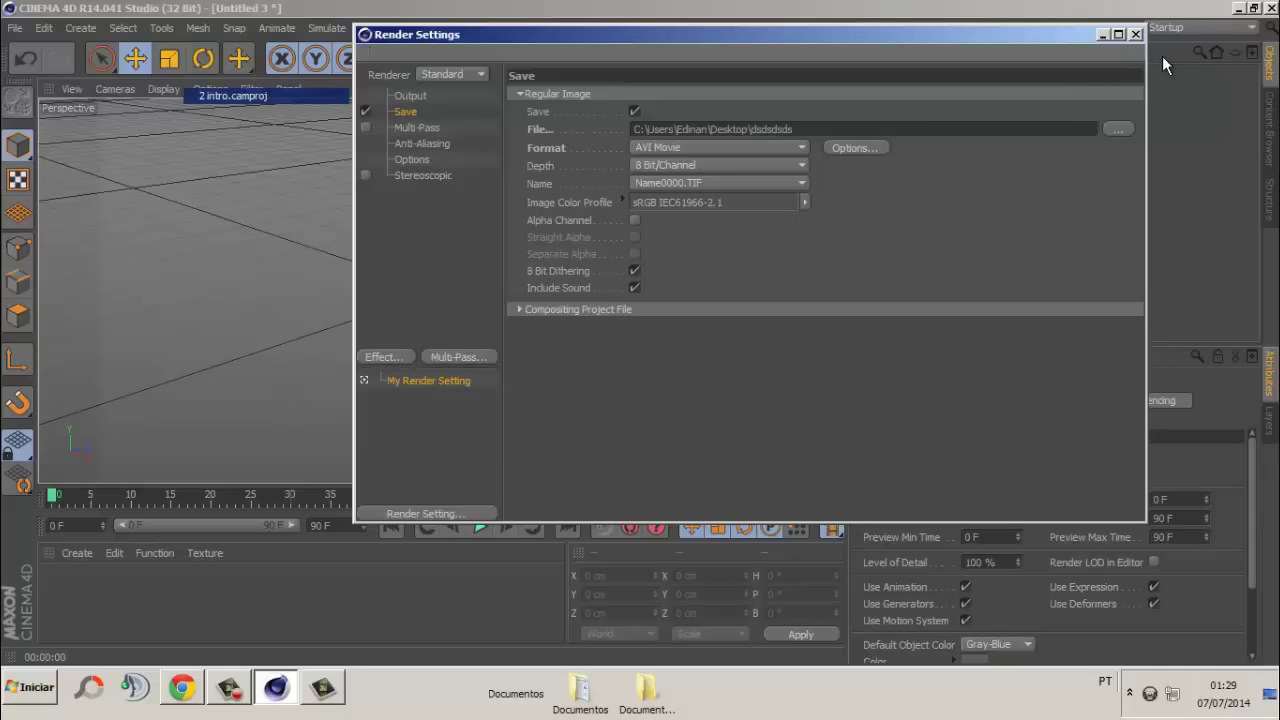
click(1136, 35)
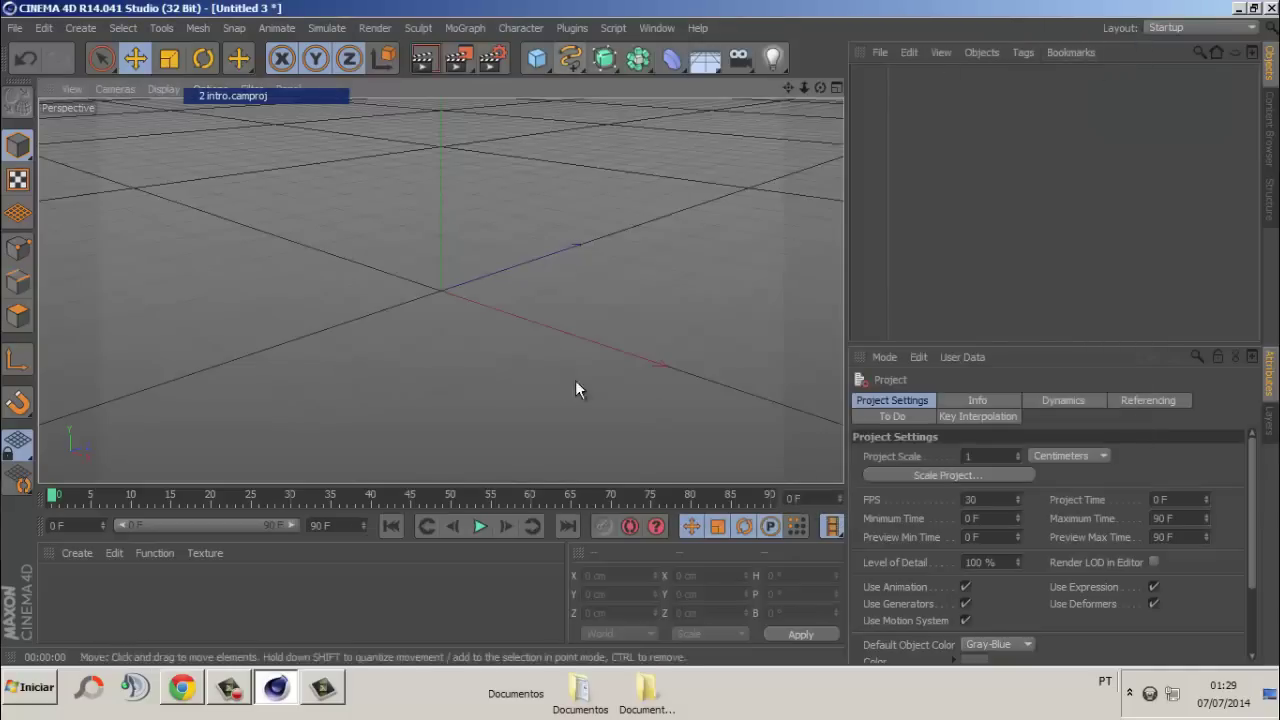
Orbit the perspective view downward until the grid is seen nearly edge-on.
drag(820, 88, 641, 341)
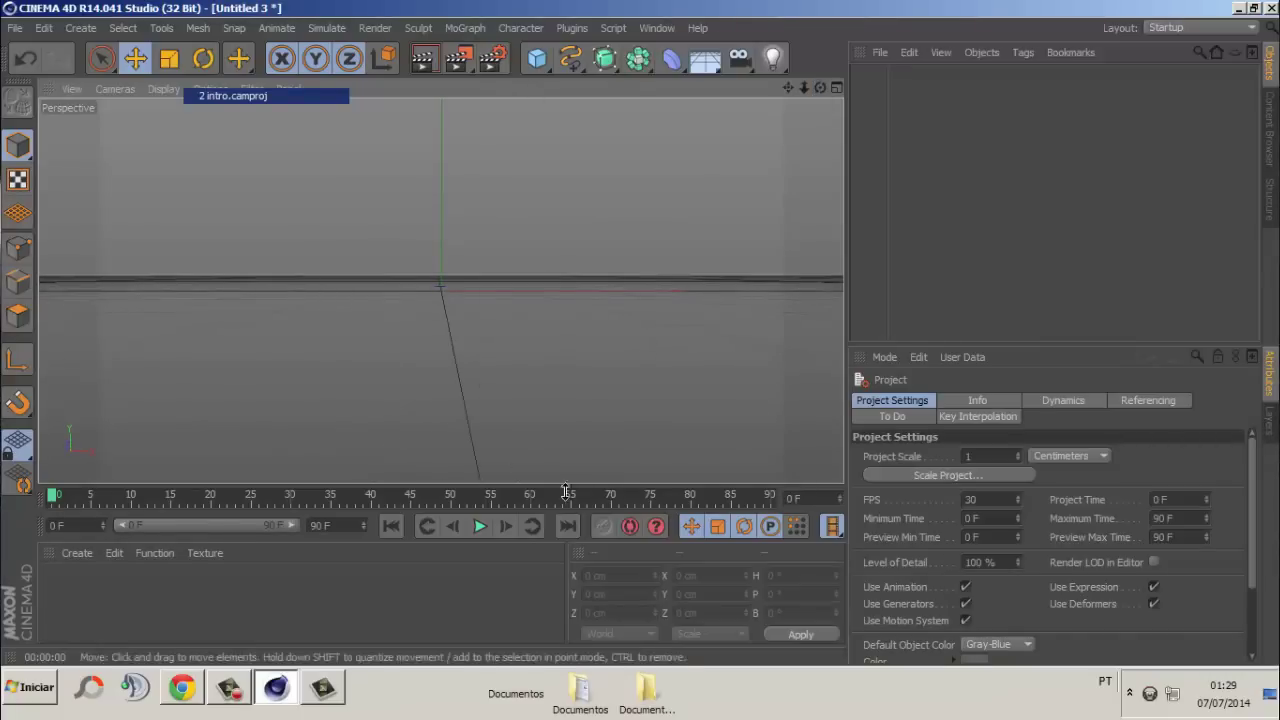
Add a MoText object and change its text to 'Tutorial'.
click(465, 28)
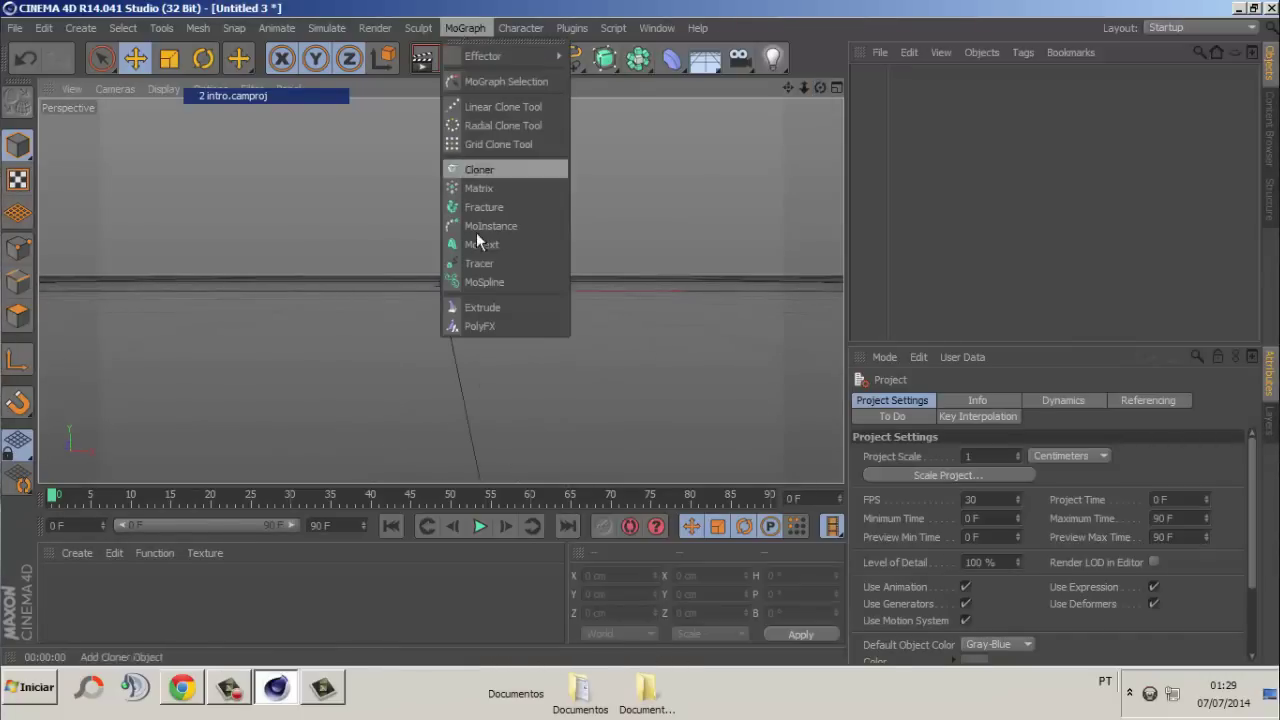
click(477, 246)
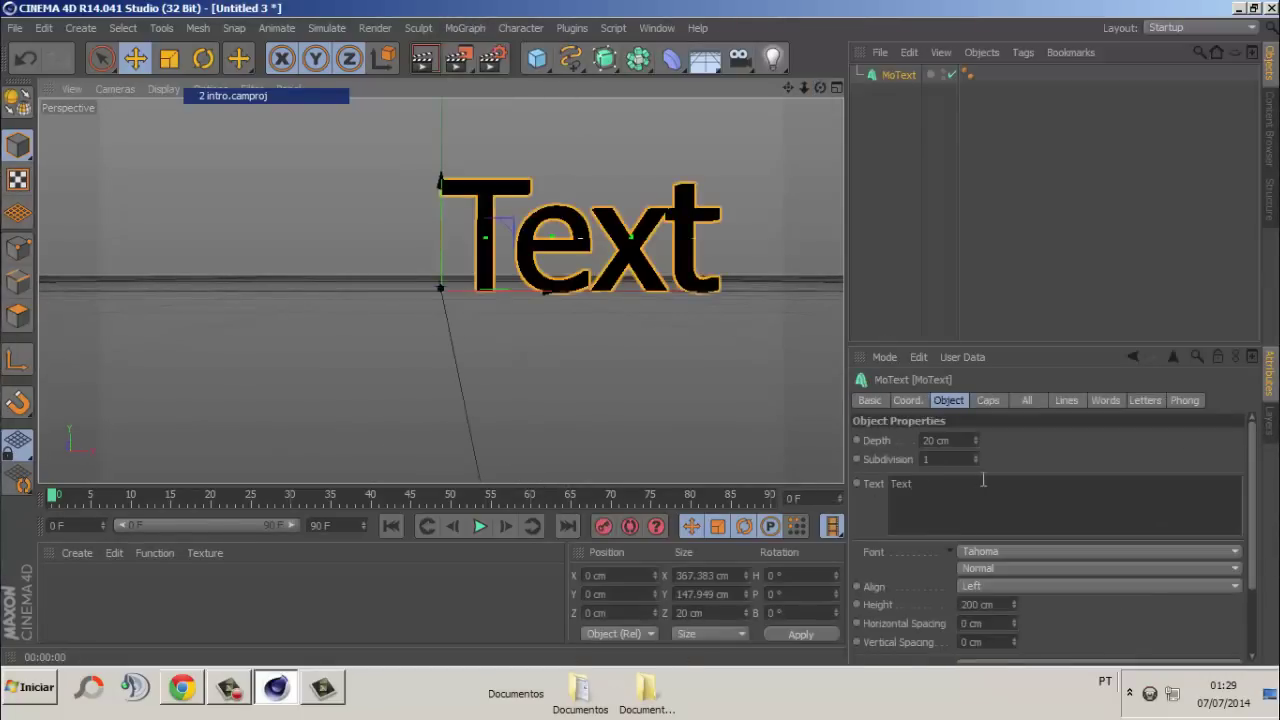
double_click(900, 484)
text(T)
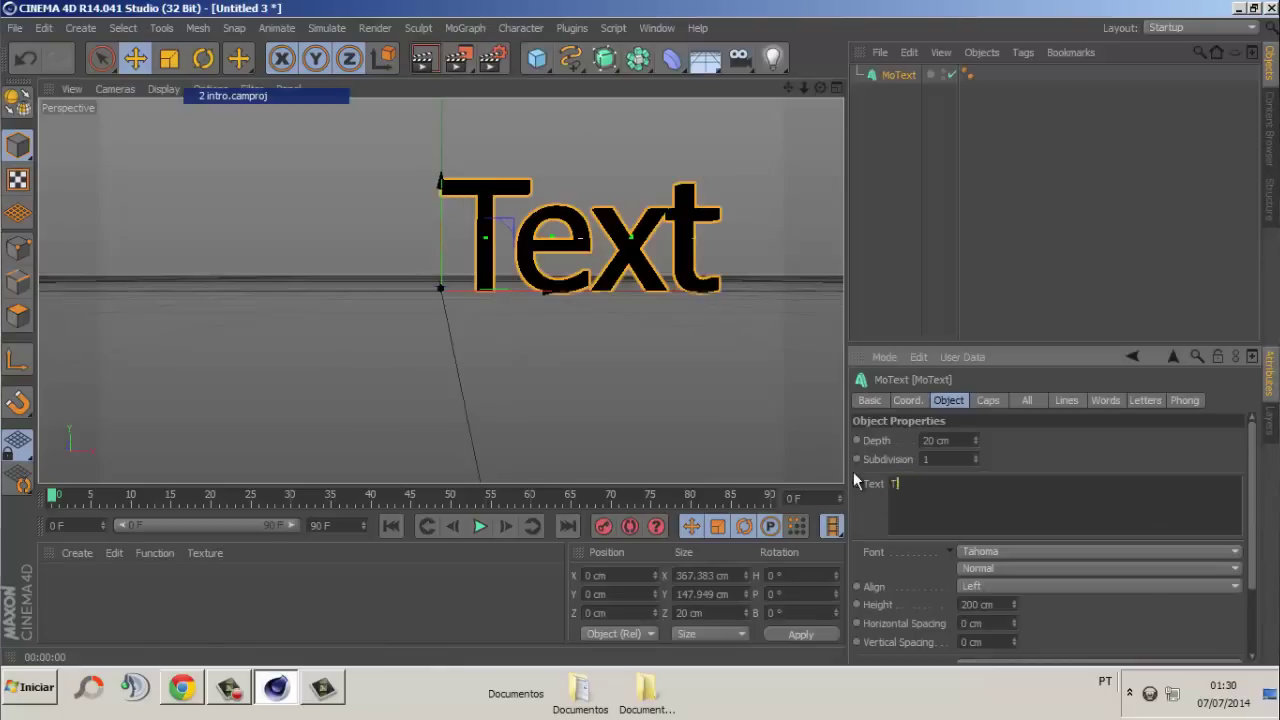
text(utorial)
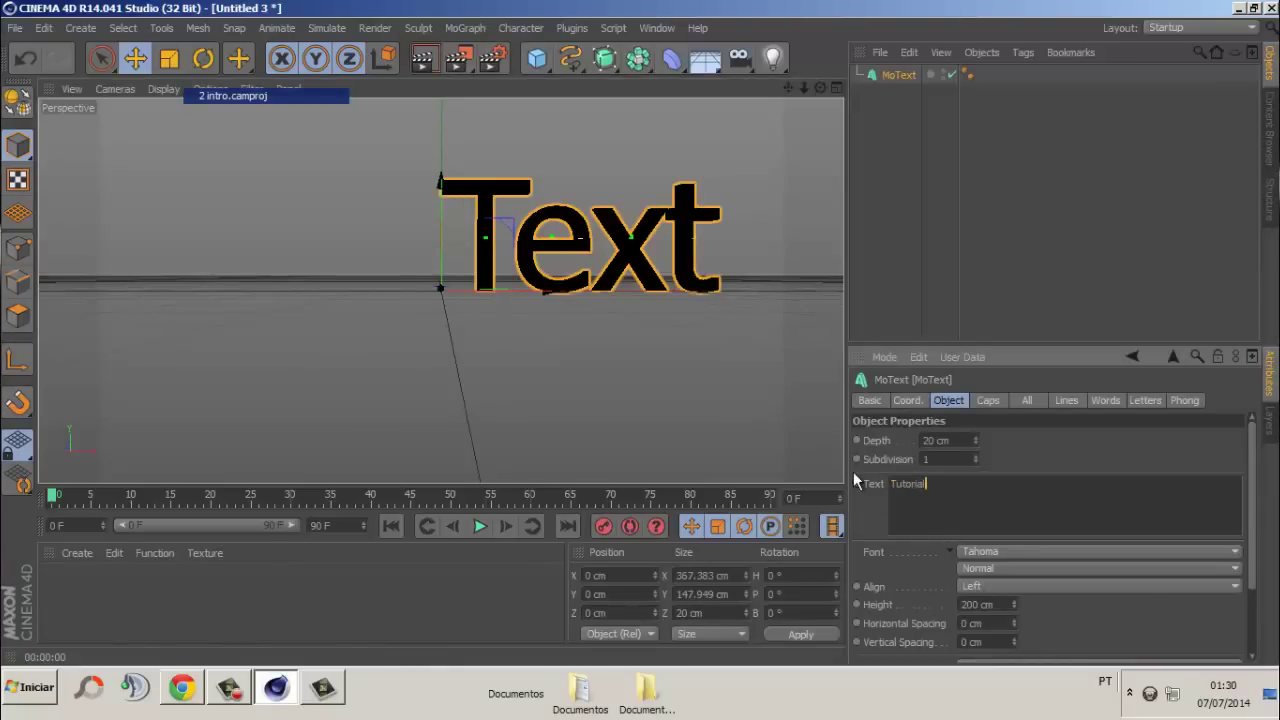
Set the font to Transformers Movie and shift the text left to about X -390 cm.
click(989, 555)
click(989, 553)
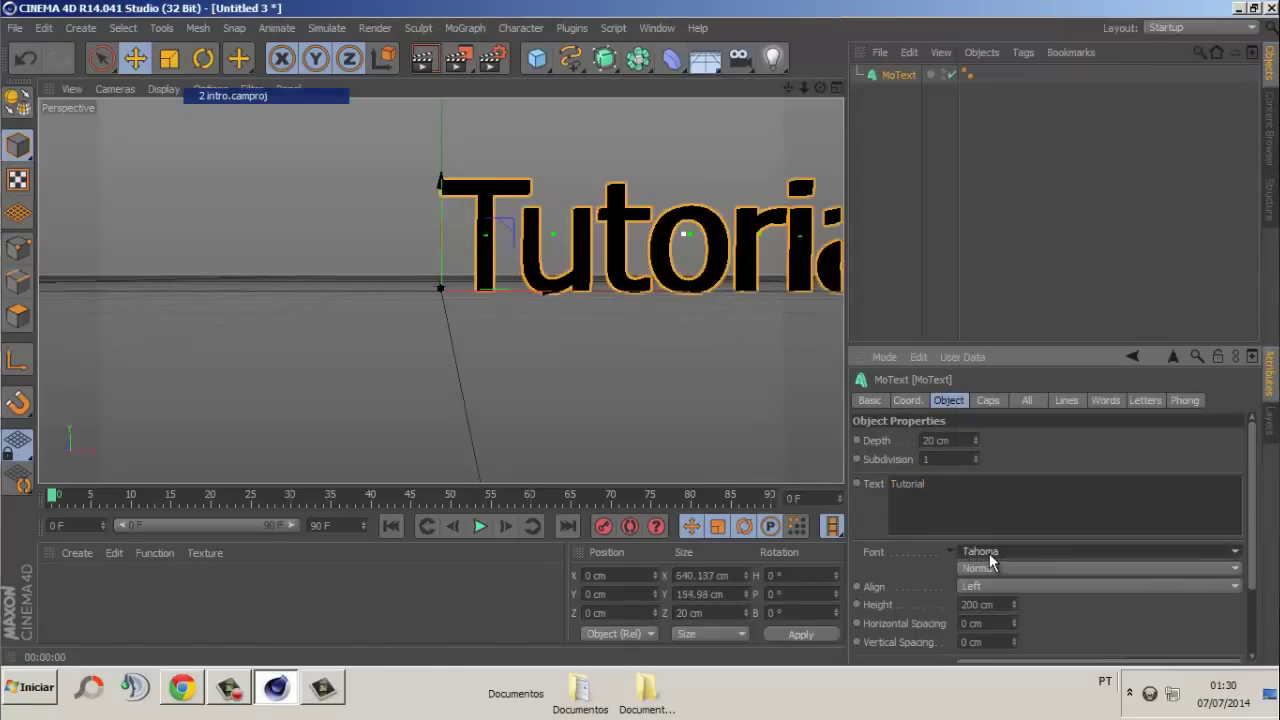
click(989, 553)
scroll(1060, 540, down, 3)
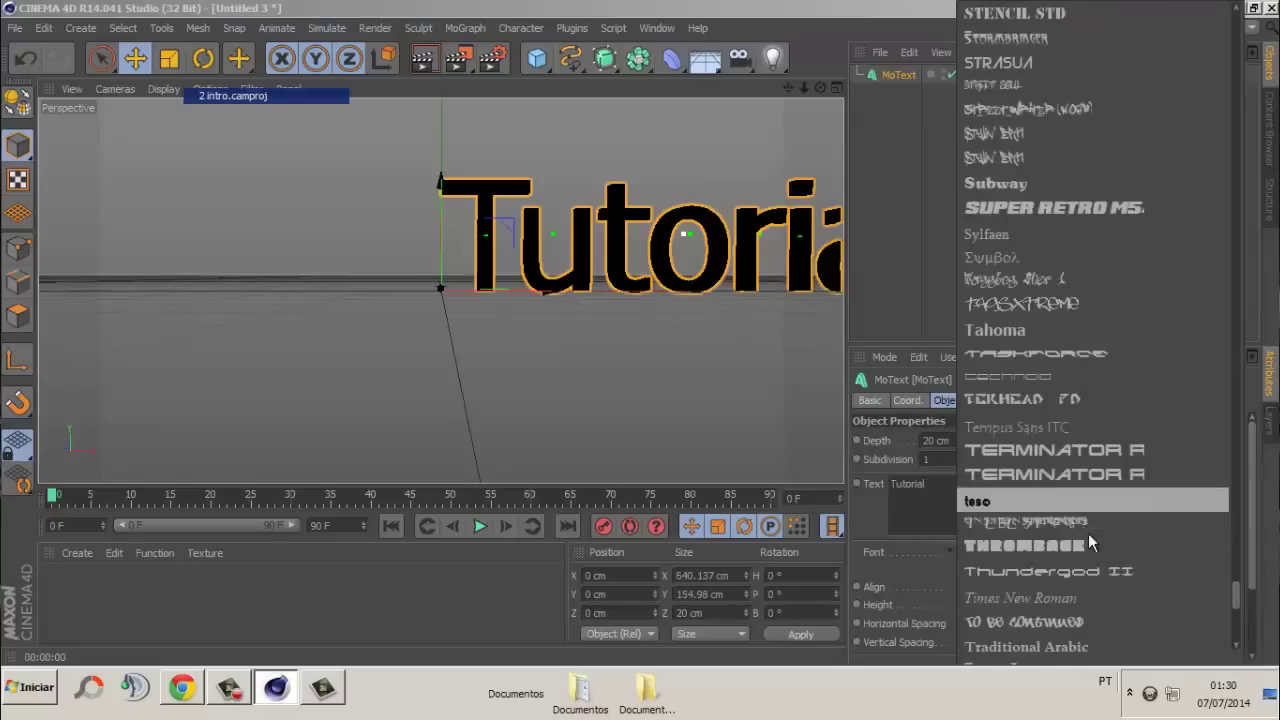
scroll(1100, 550, down, 2)
scroll(1106, 564, down, 2)
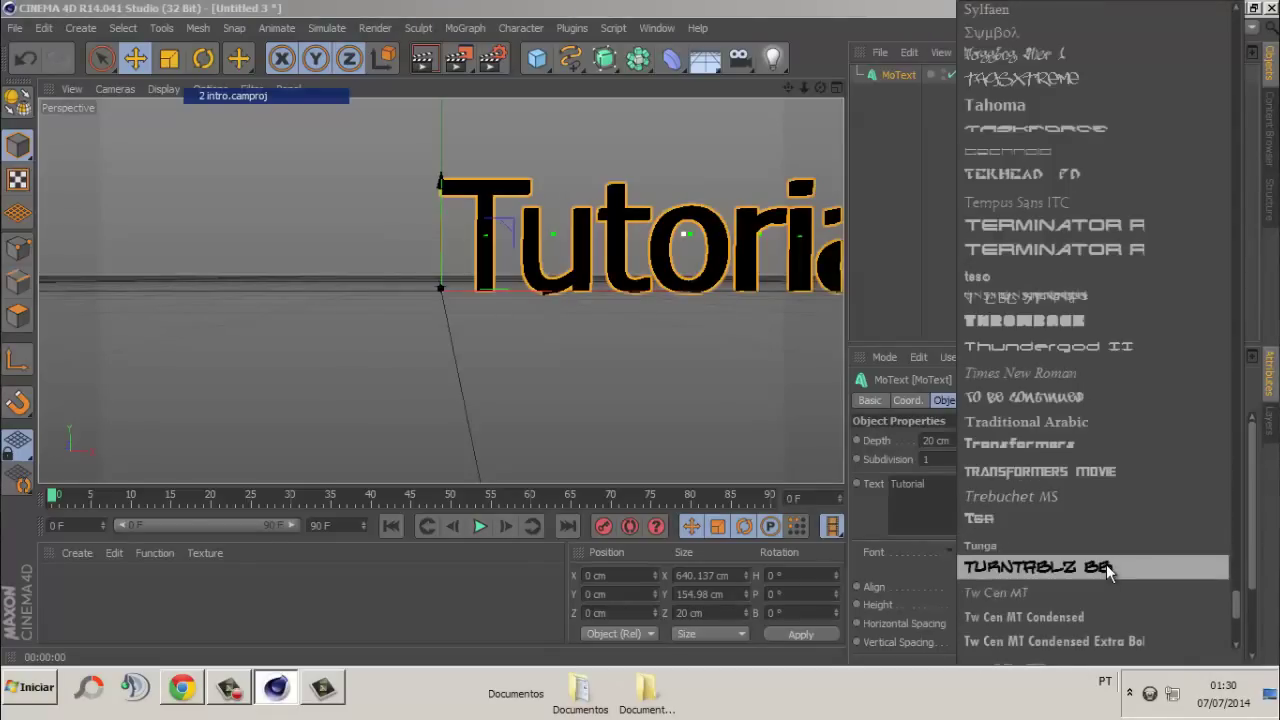
click(1106, 480)
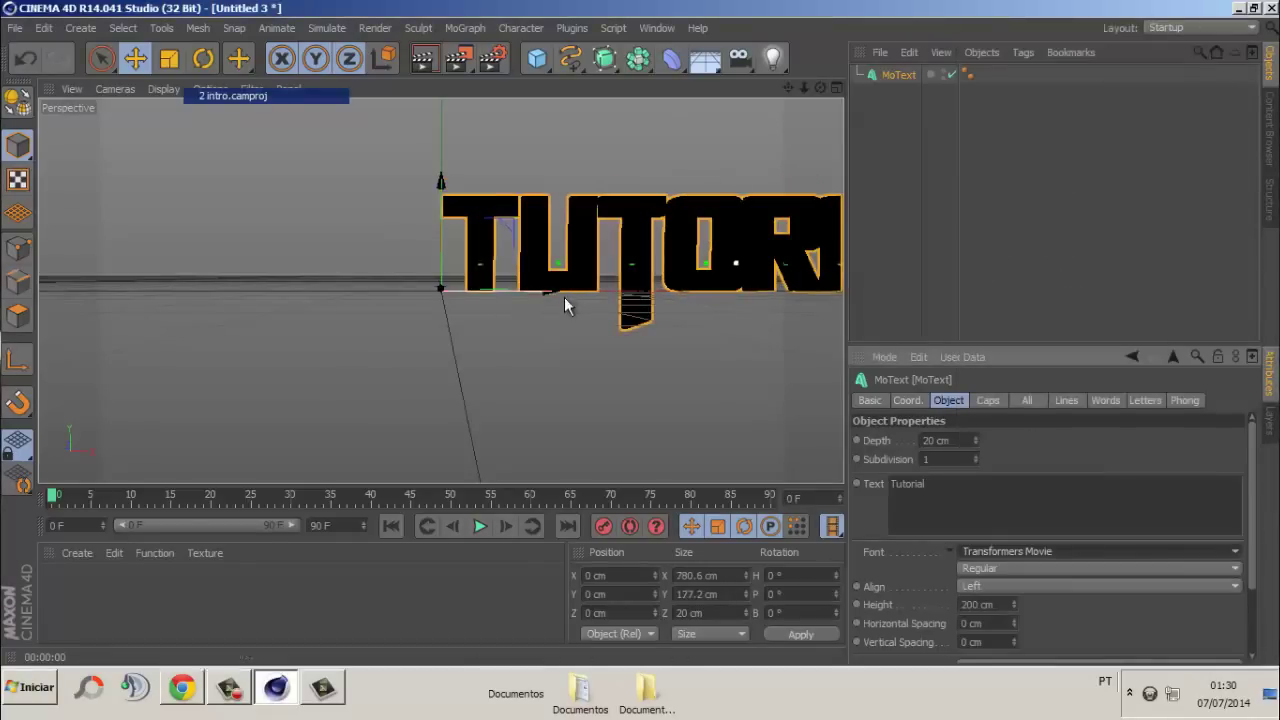
drag(548, 290, 284, 303)
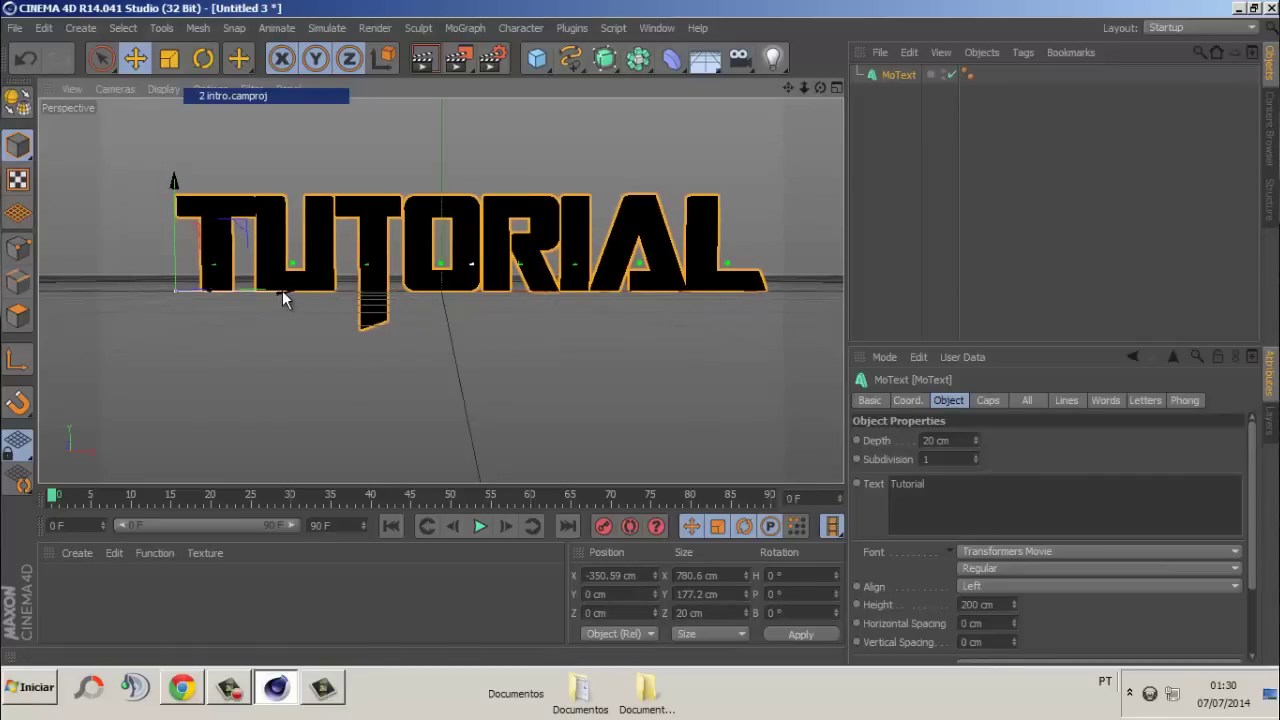
drag(282, 290, 252, 291)
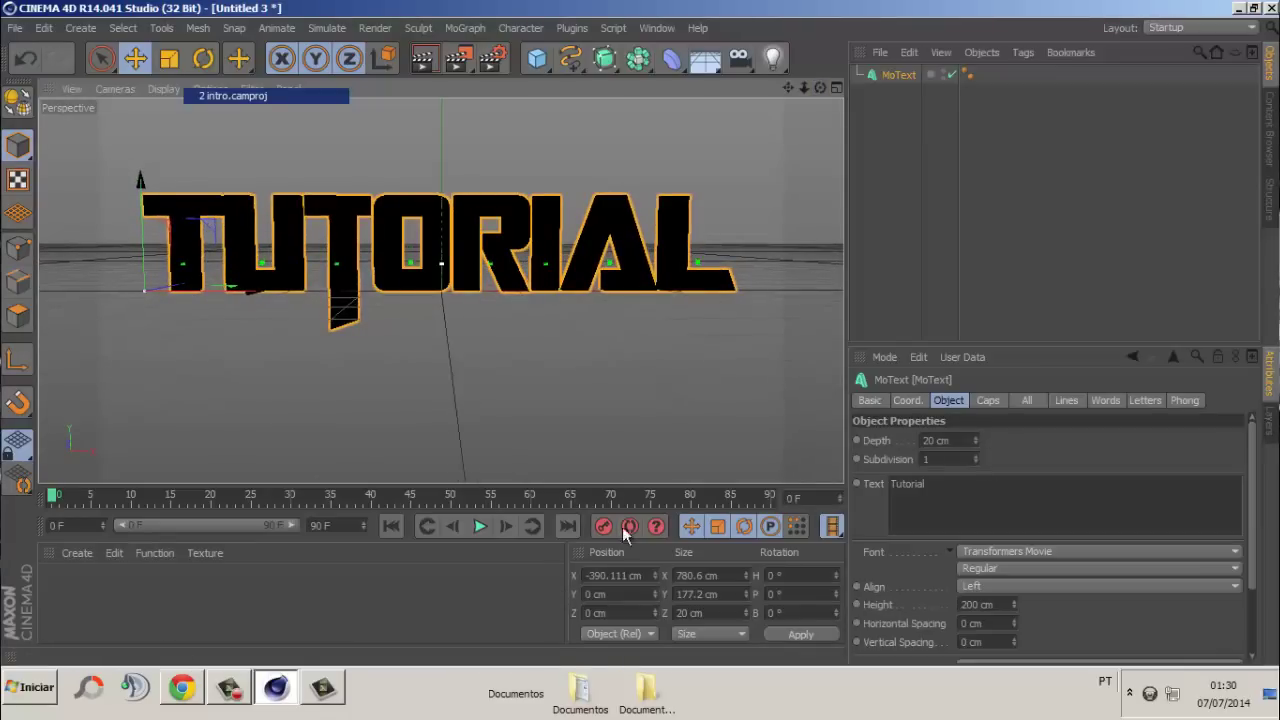
Add material Mat and set its Color channel to R 0, G 255, B 0.
click(343, 593)
double_click(343, 593)
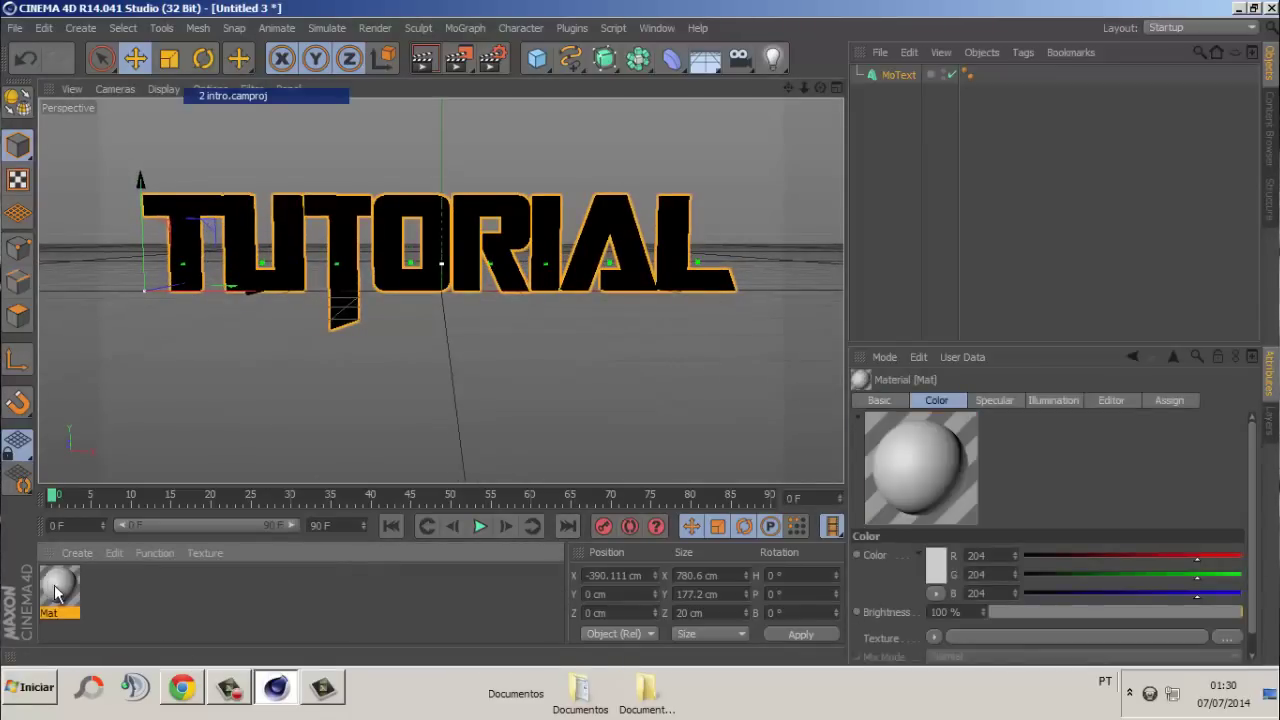
double_click(59, 588)
click(366, 324)
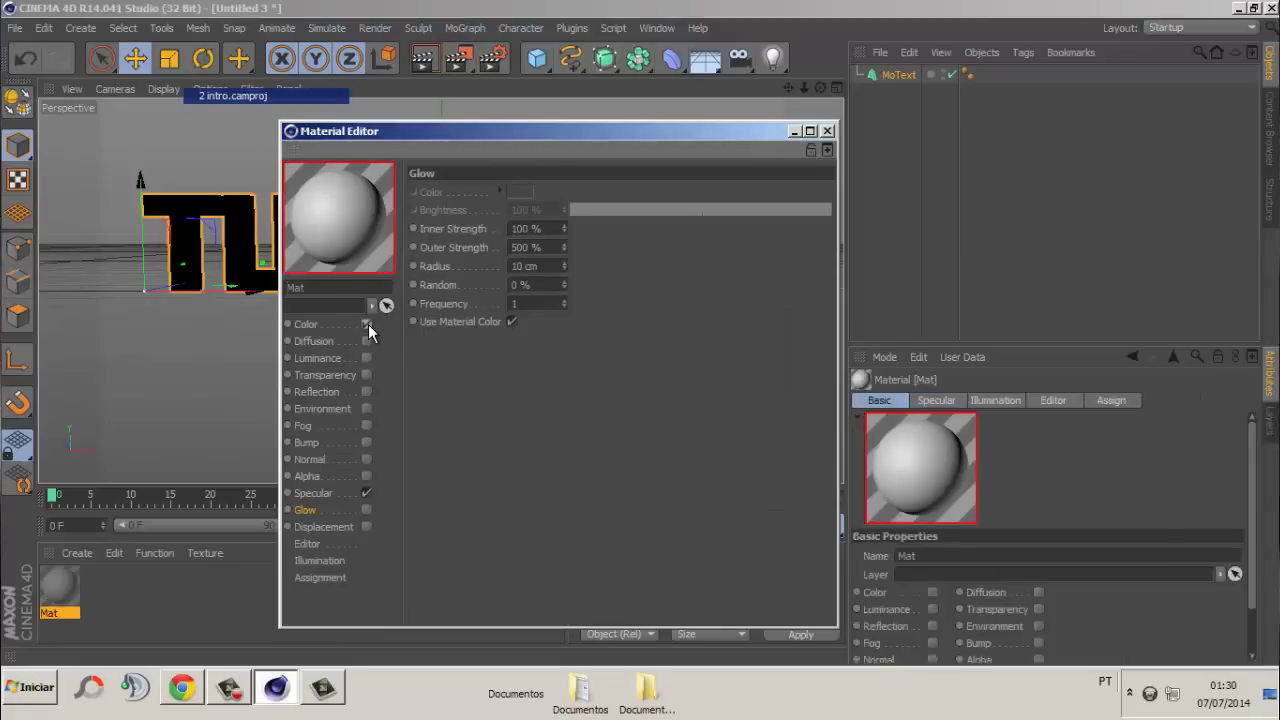
drag(795, 198, 570, 195)
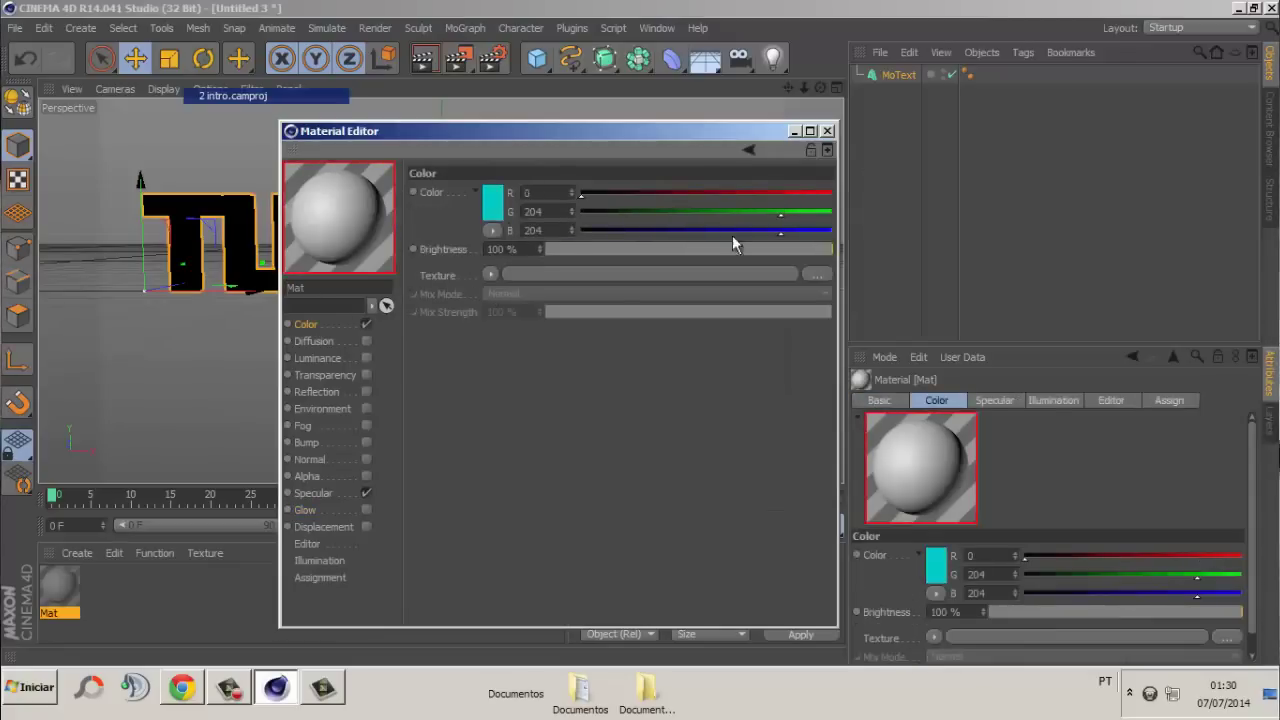
drag(780, 235, 490, 240)
drag(781, 213, 832, 213)
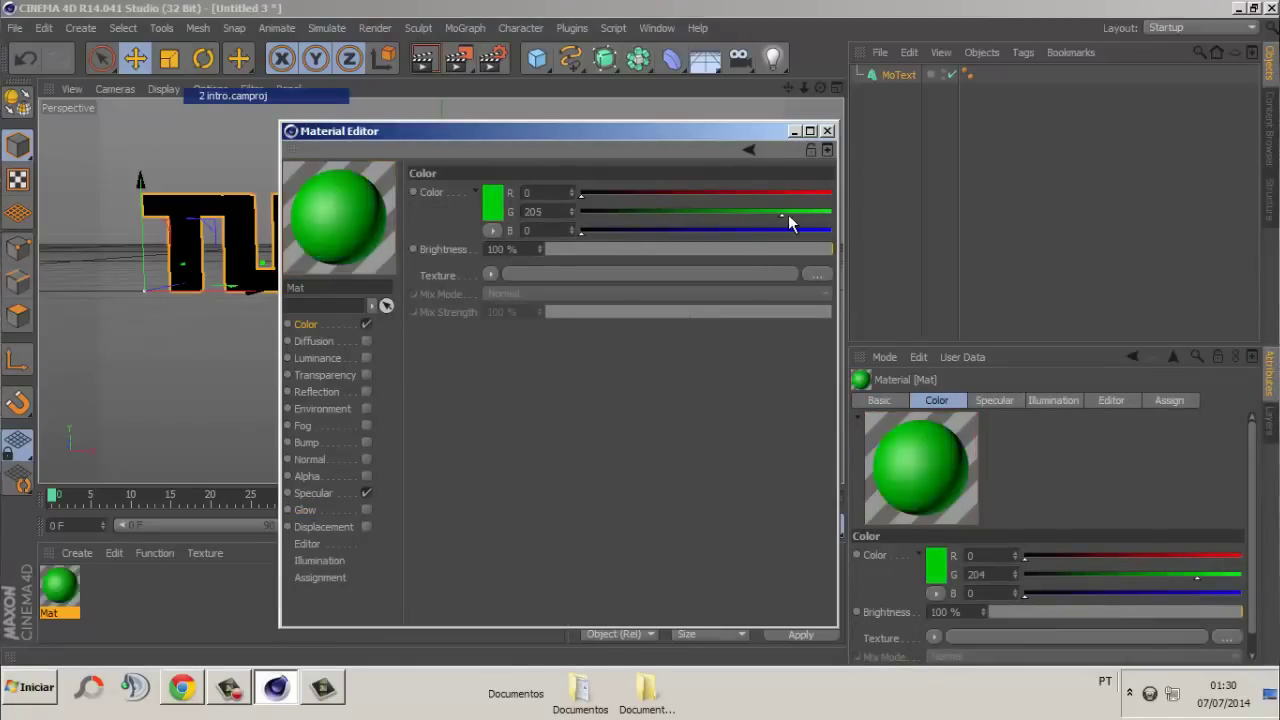
click(827, 131)
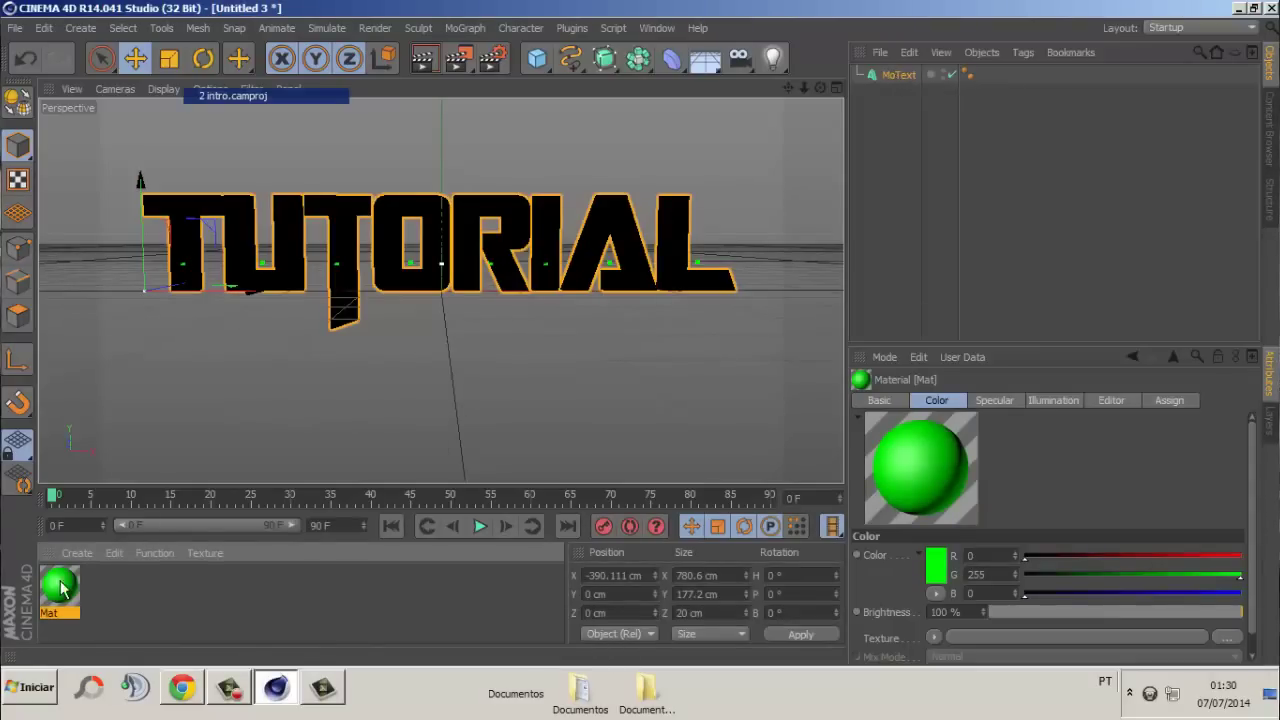
Drag Mat onto the Tutorial MoText, enable its Glow channel, and preview in Render View.
drag(906, 139, 908, 75)
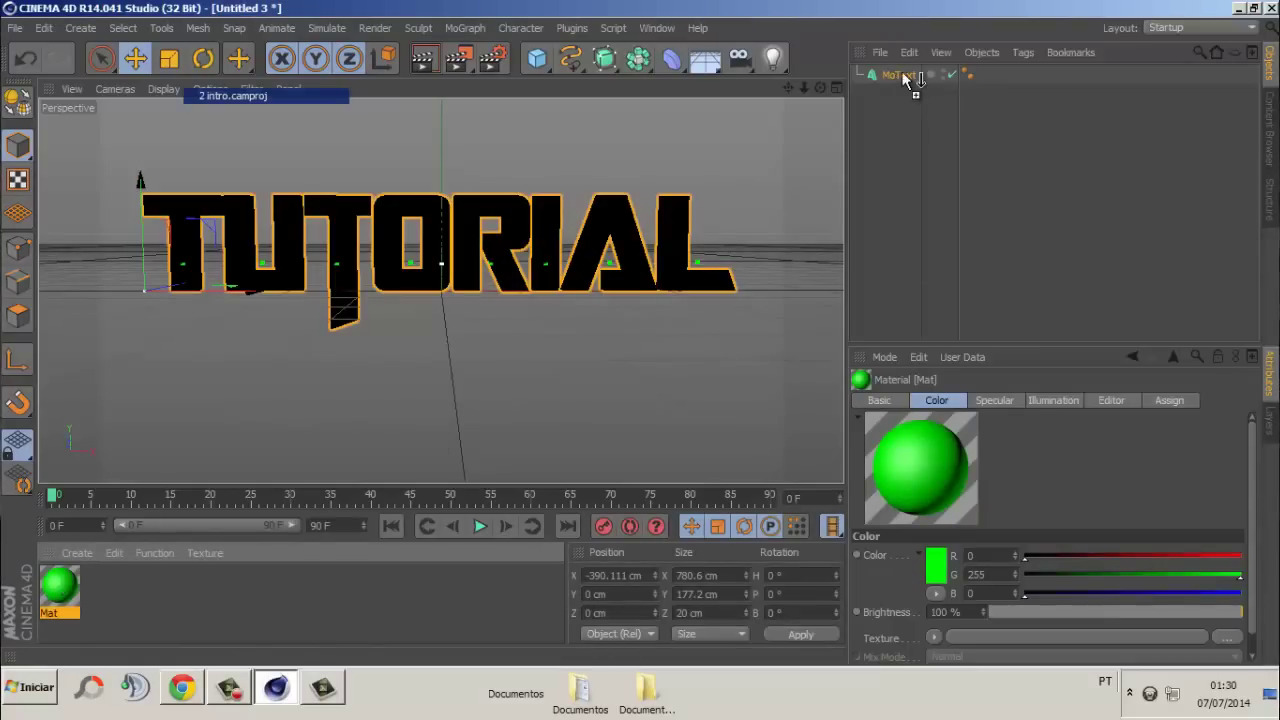
click(435, 62)
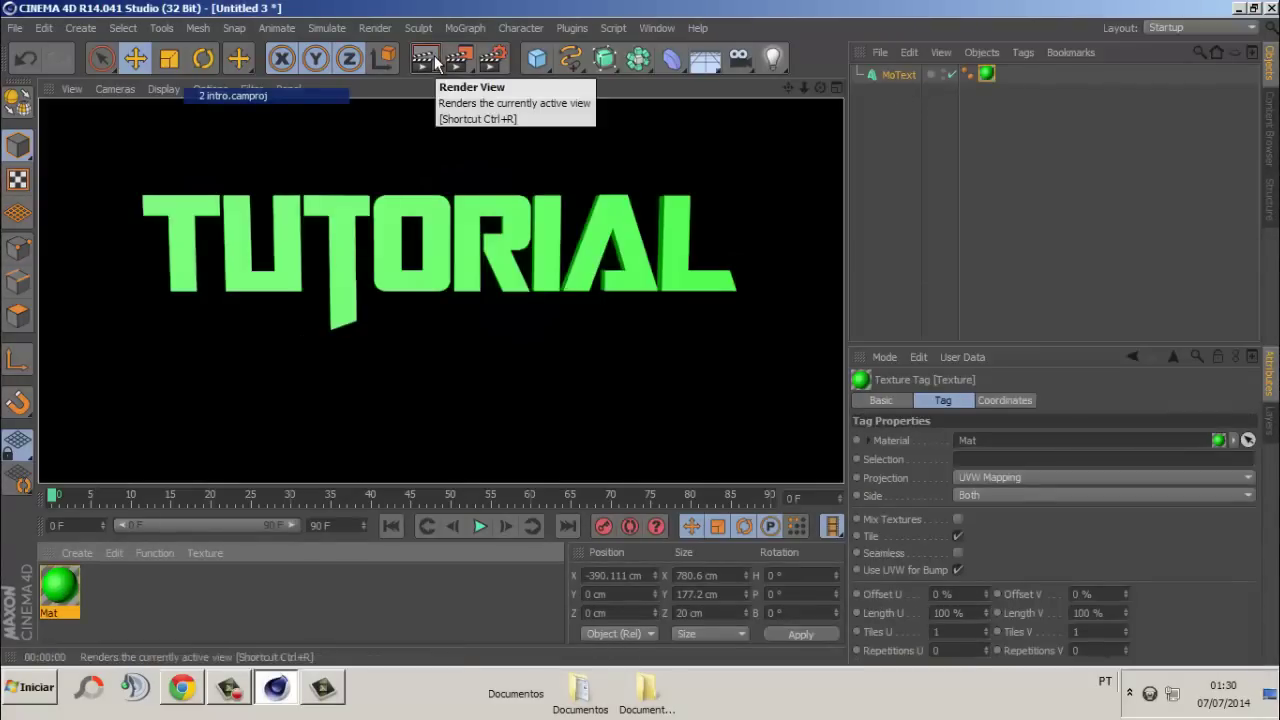
click(415, 640)
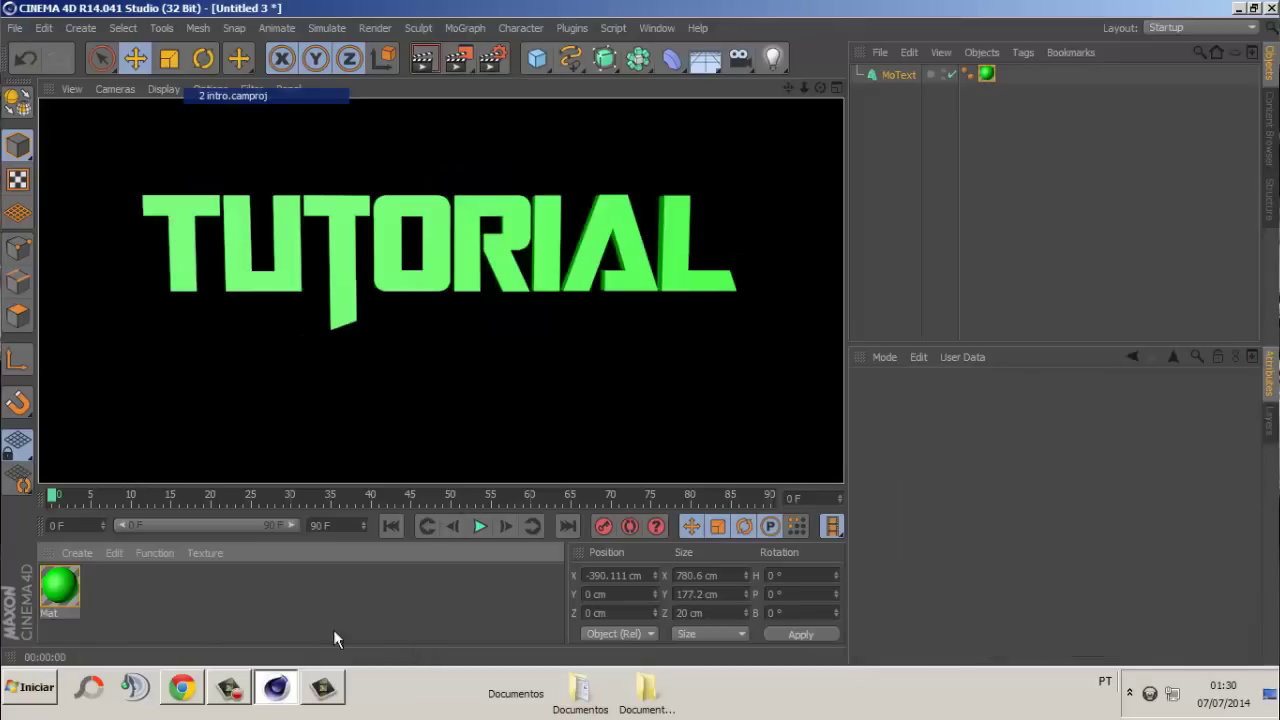
double_click(70, 600)
click(366, 510)
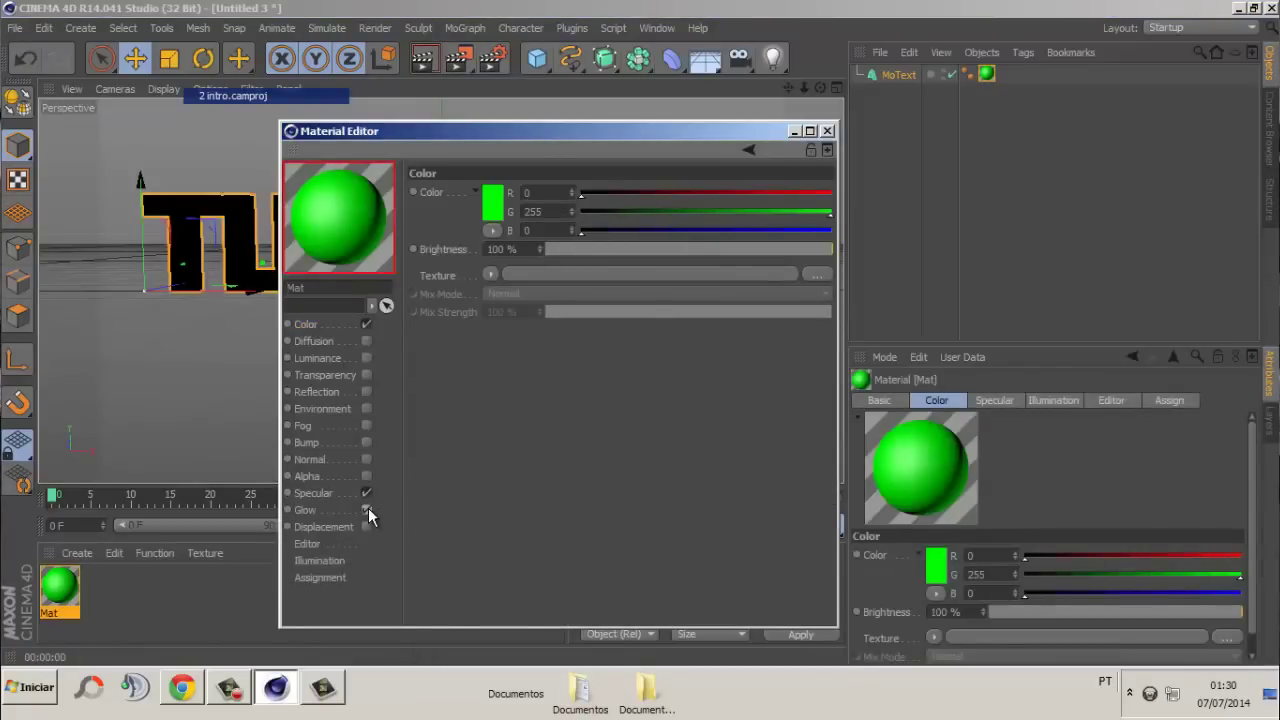
click(827, 131)
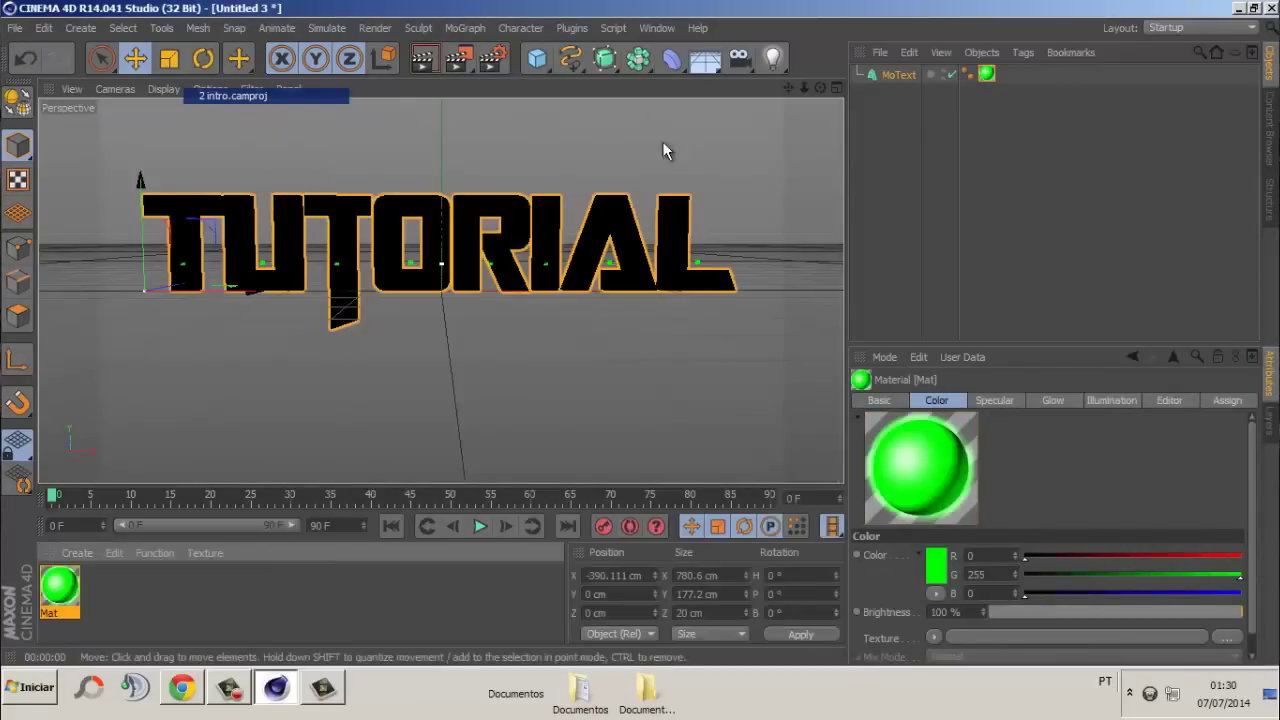
click(425, 62)
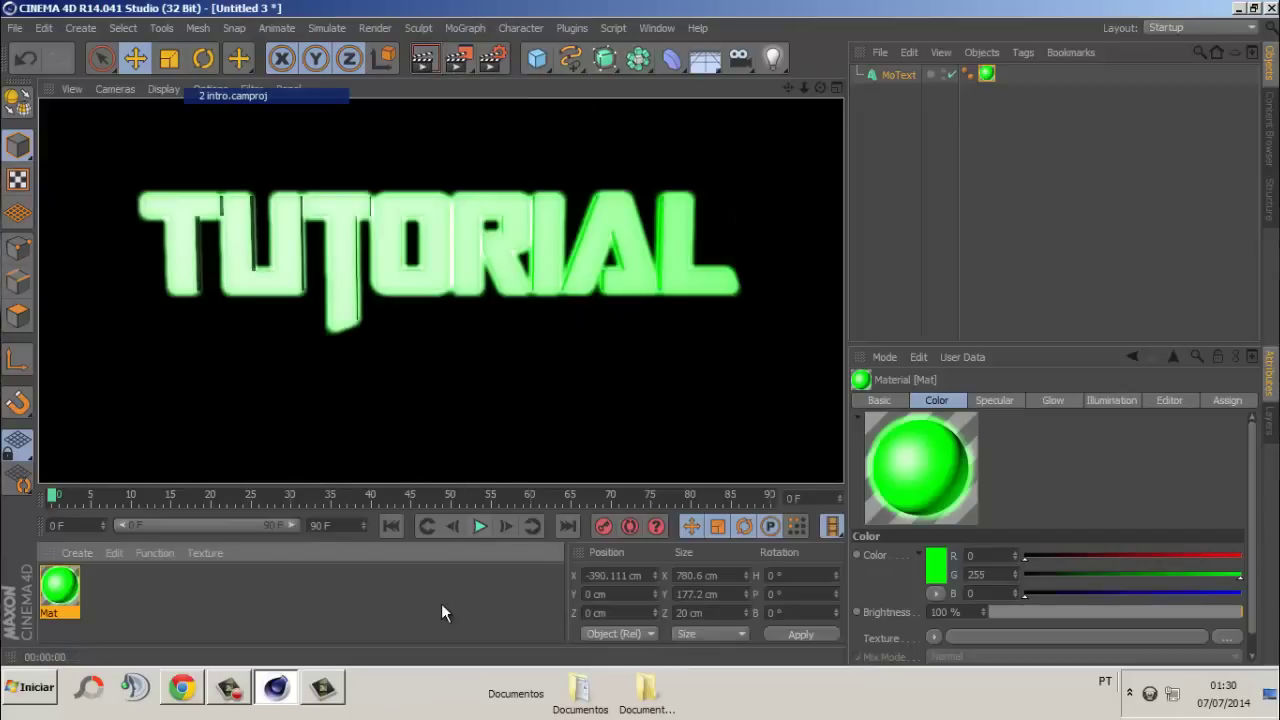
Set the MoText's Start and End caps to Fillet Cap and re-render the view.
click(428, 632)
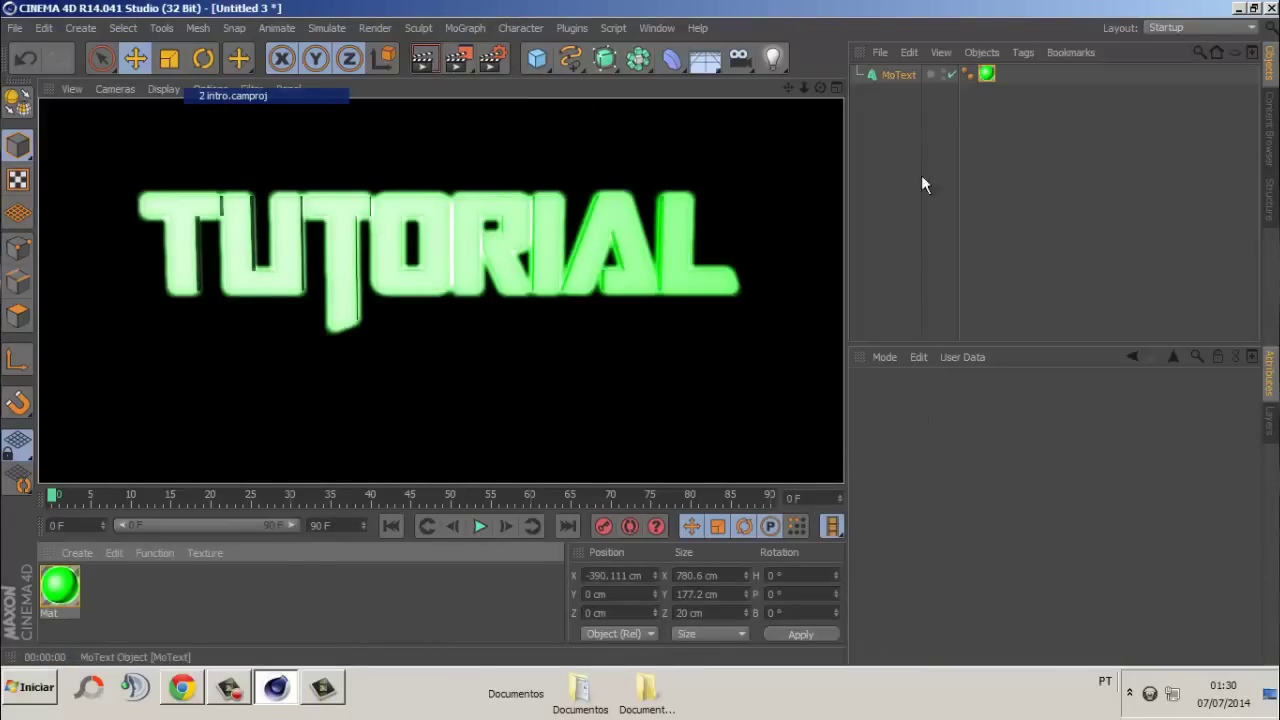
click(897, 74)
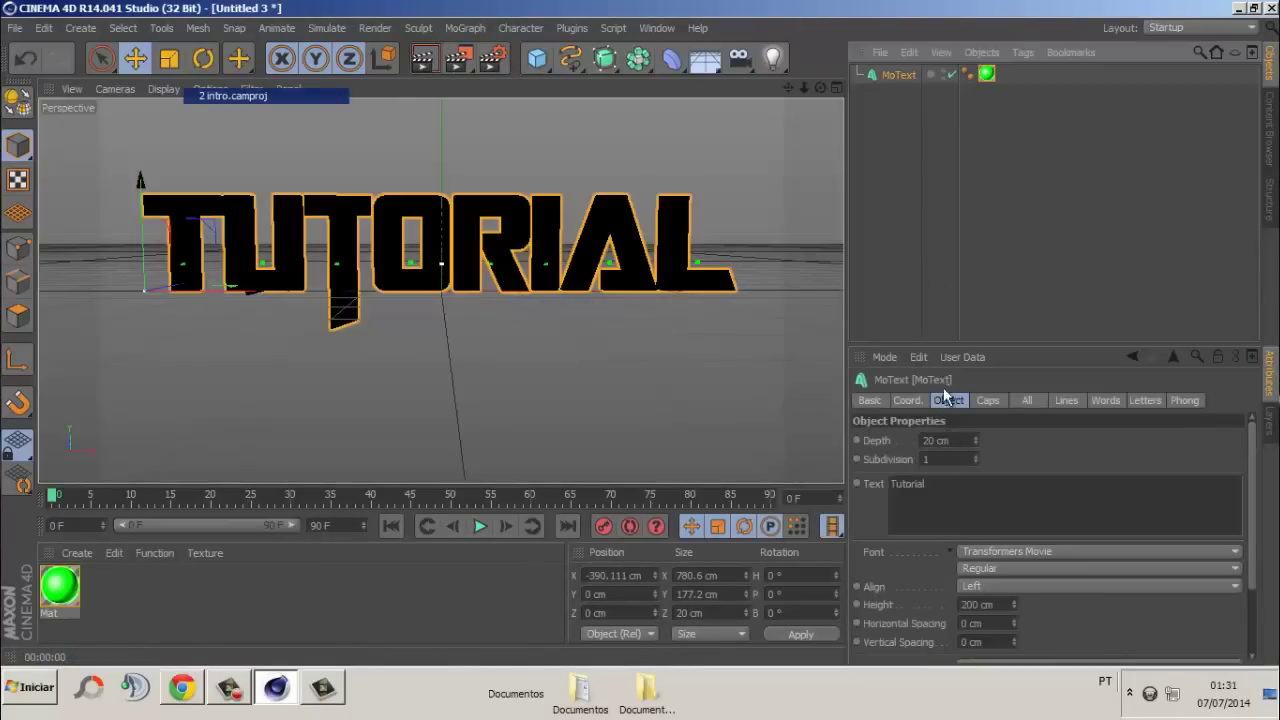
click(912, 400)
click(983, 402)
click(975, 440)
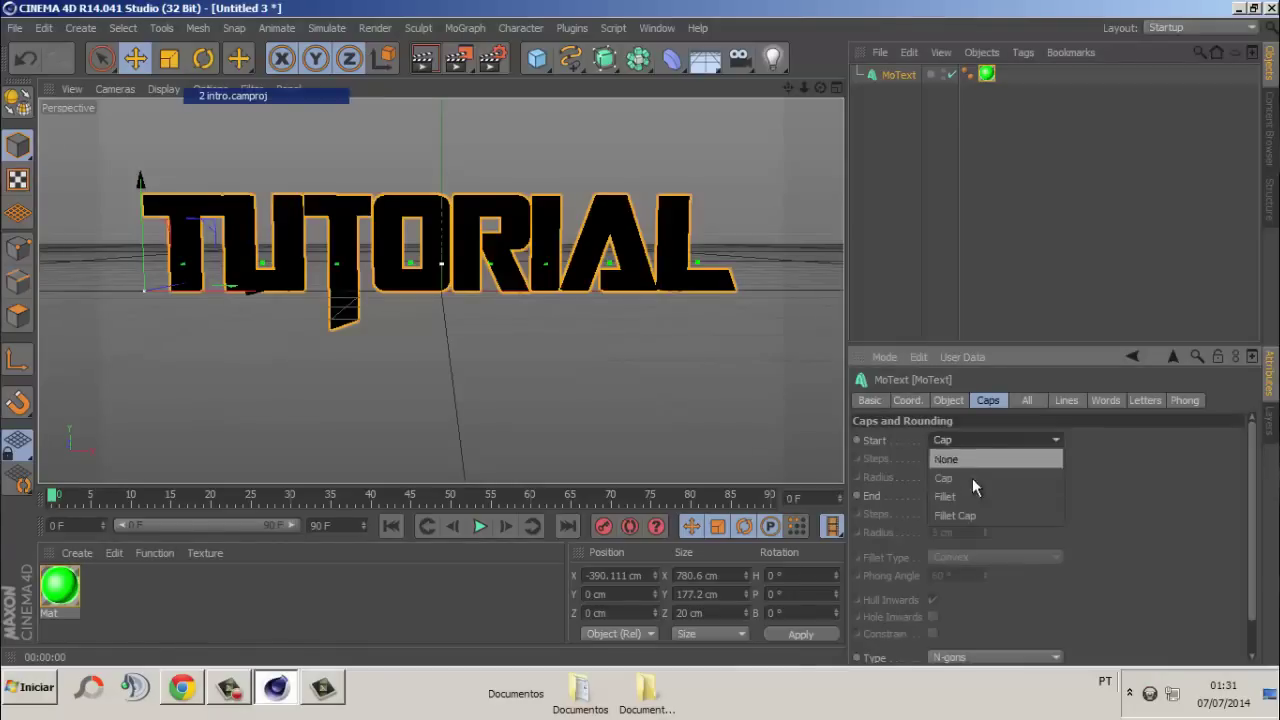
click(969, 514)
click(975, 495)
click(970, 571)
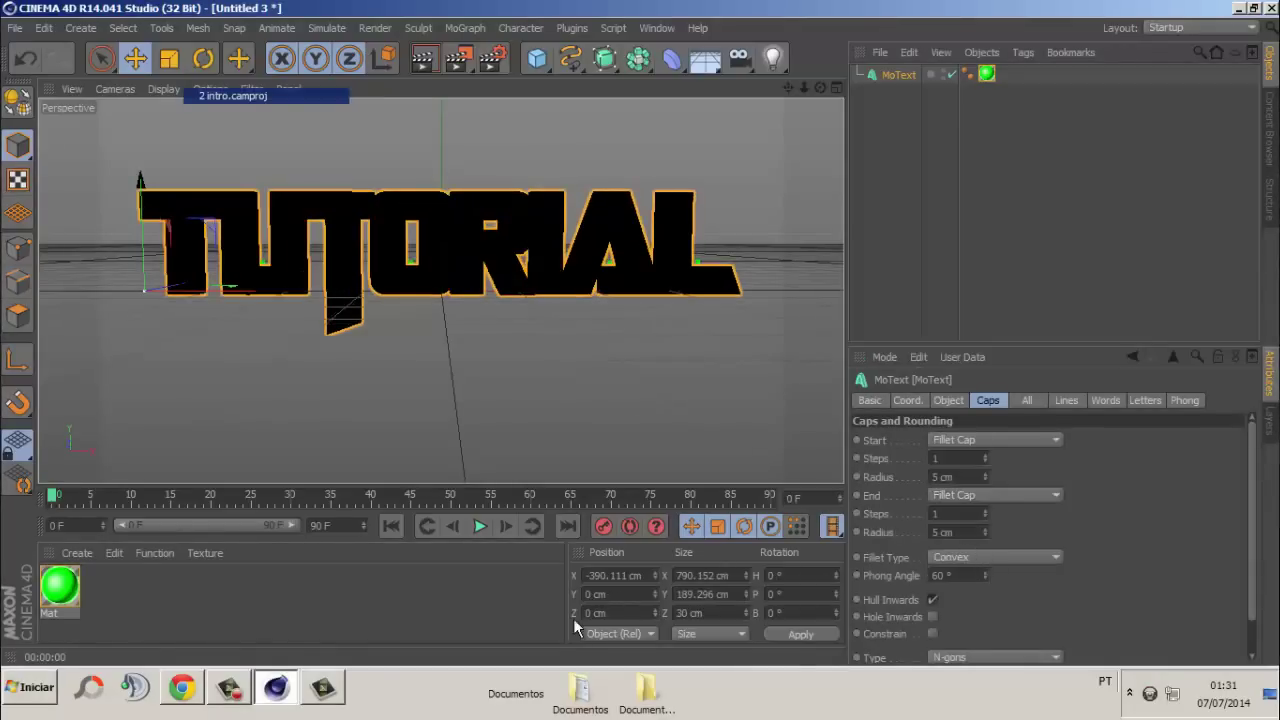
click(425, 60)
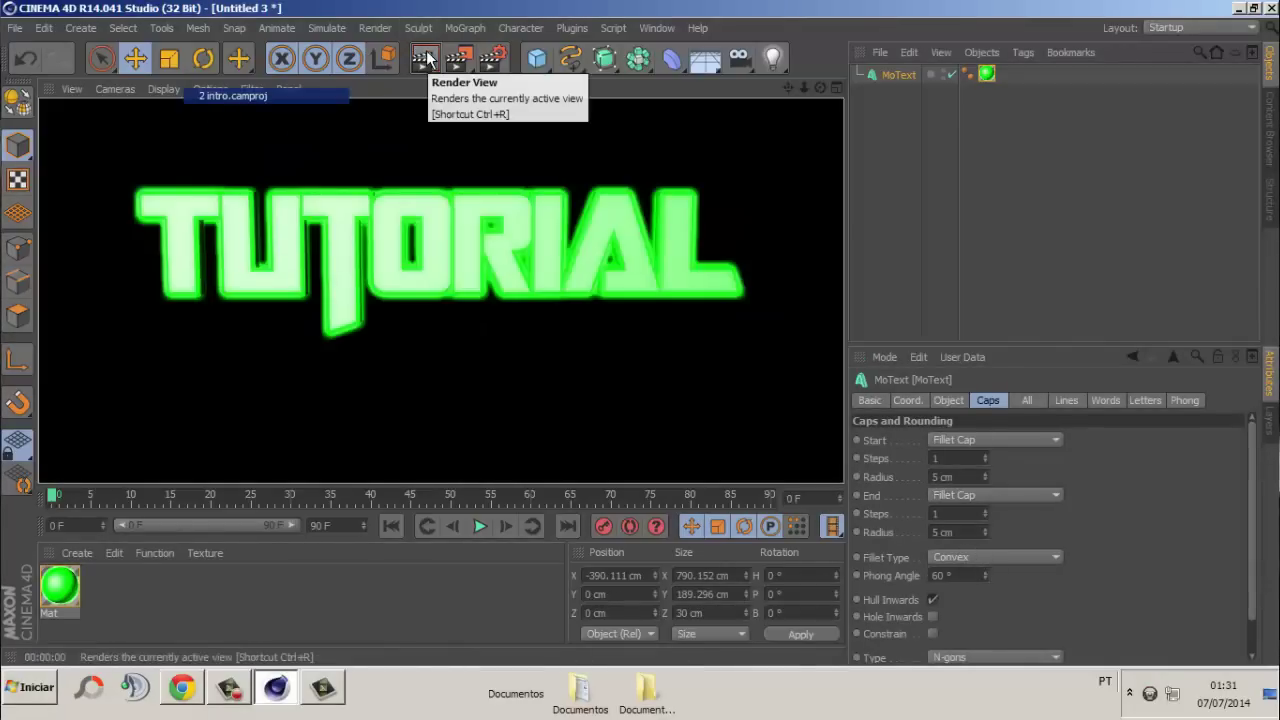
click(360, 608)
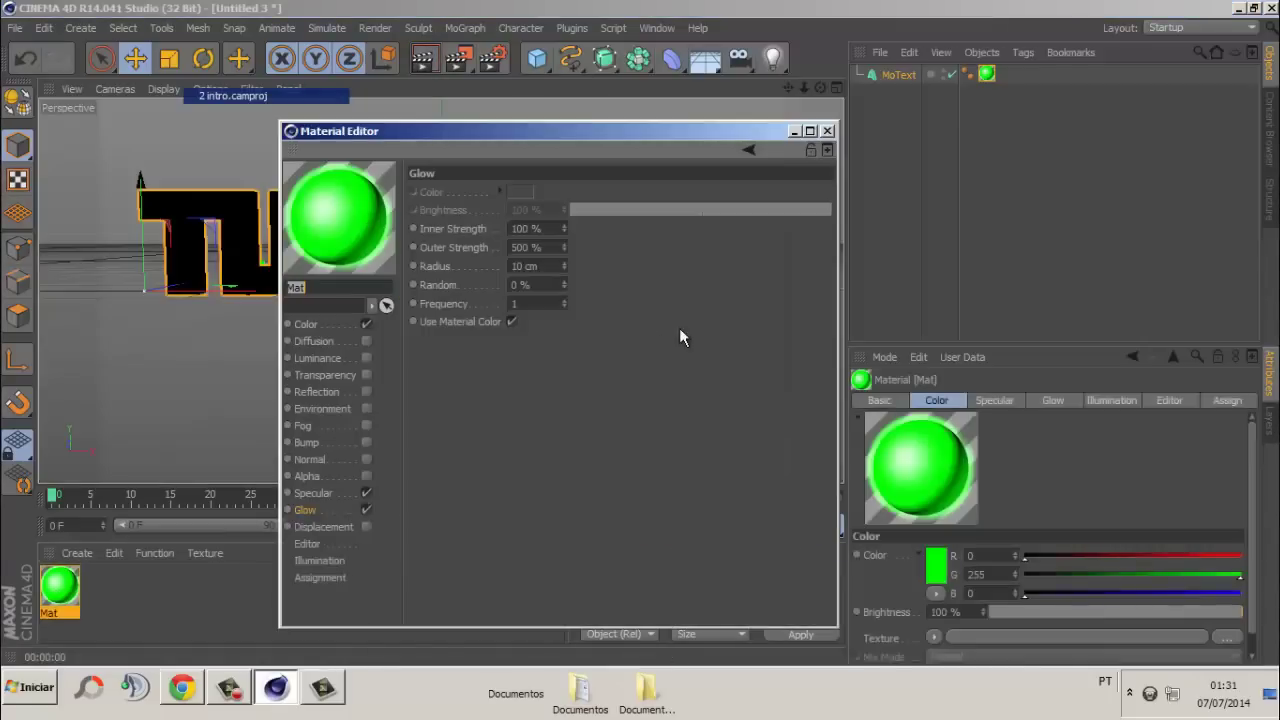
Lower Mat's colour brightness to about 50% and re-render the glowing text in the viewport.
click(365, 511)
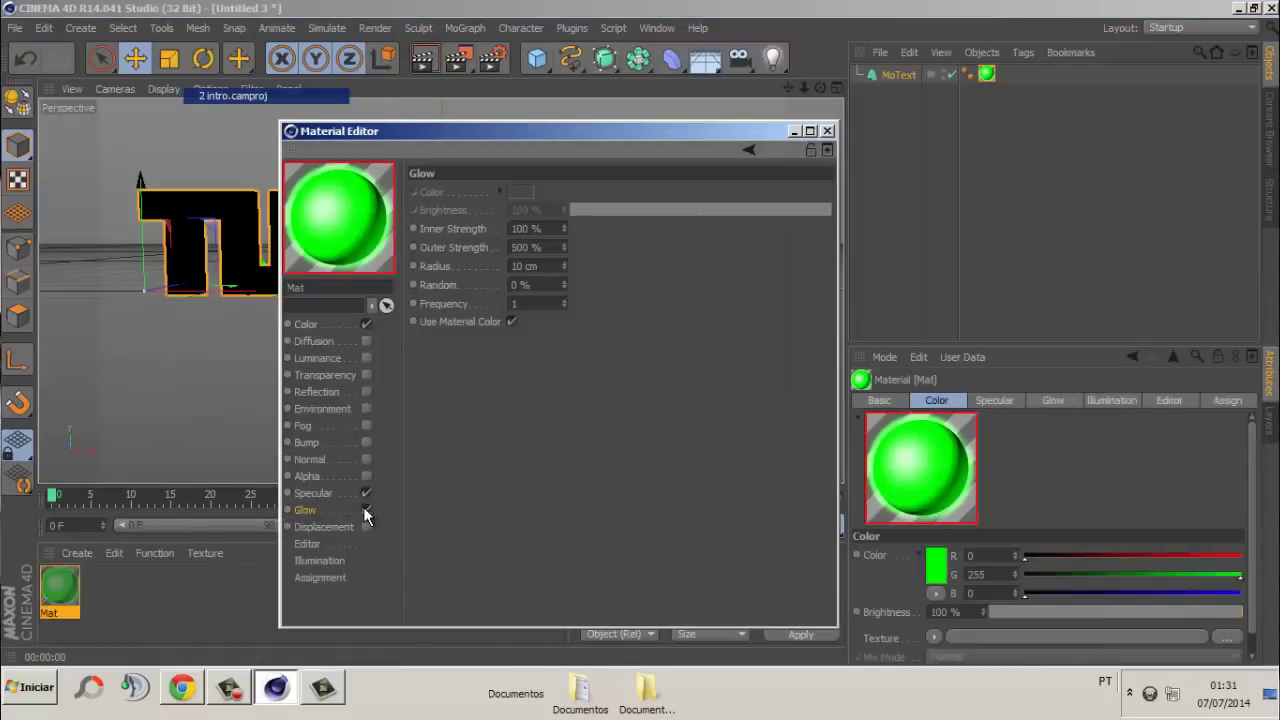
click(365, 327)
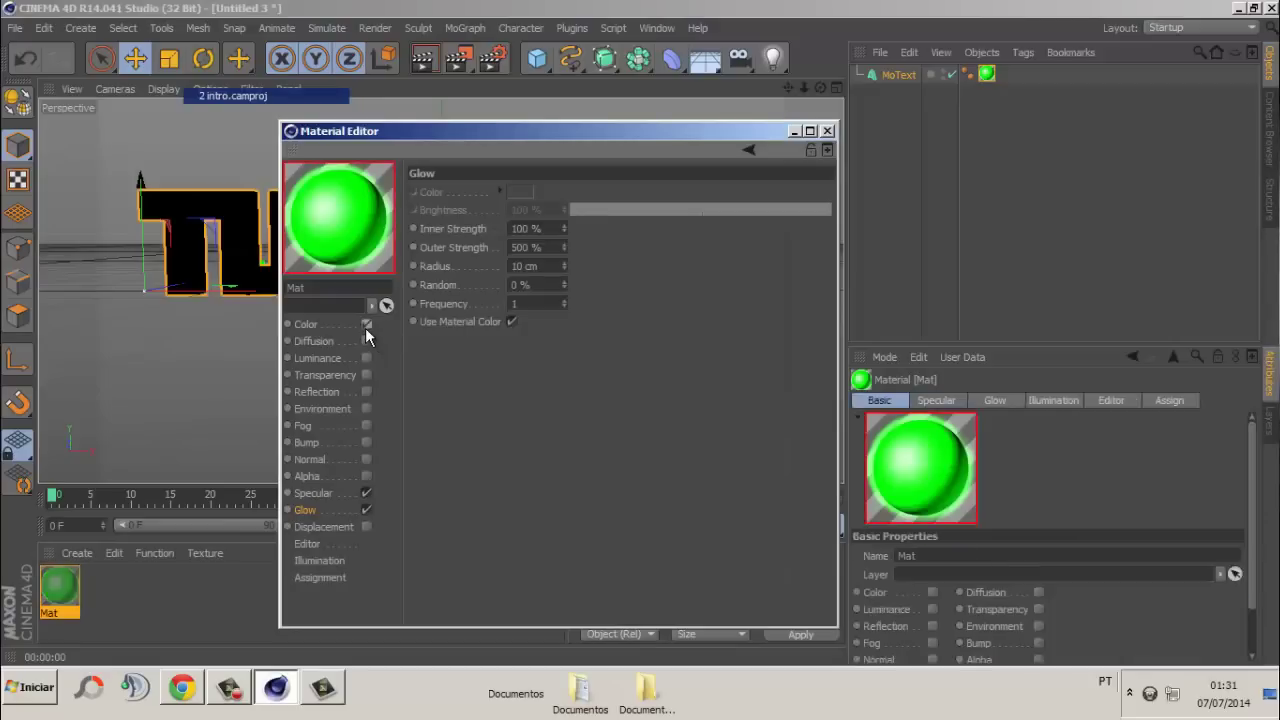
drag(648, 250, 688, 258)
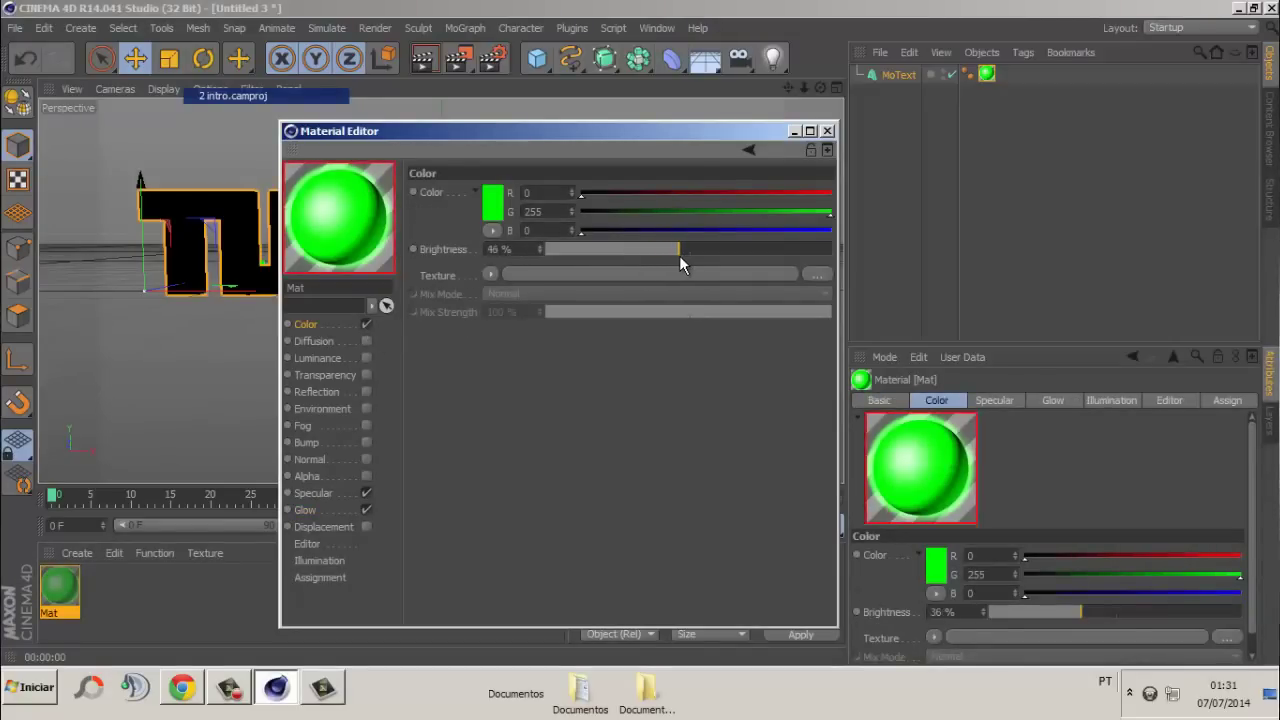
click(827, 131)
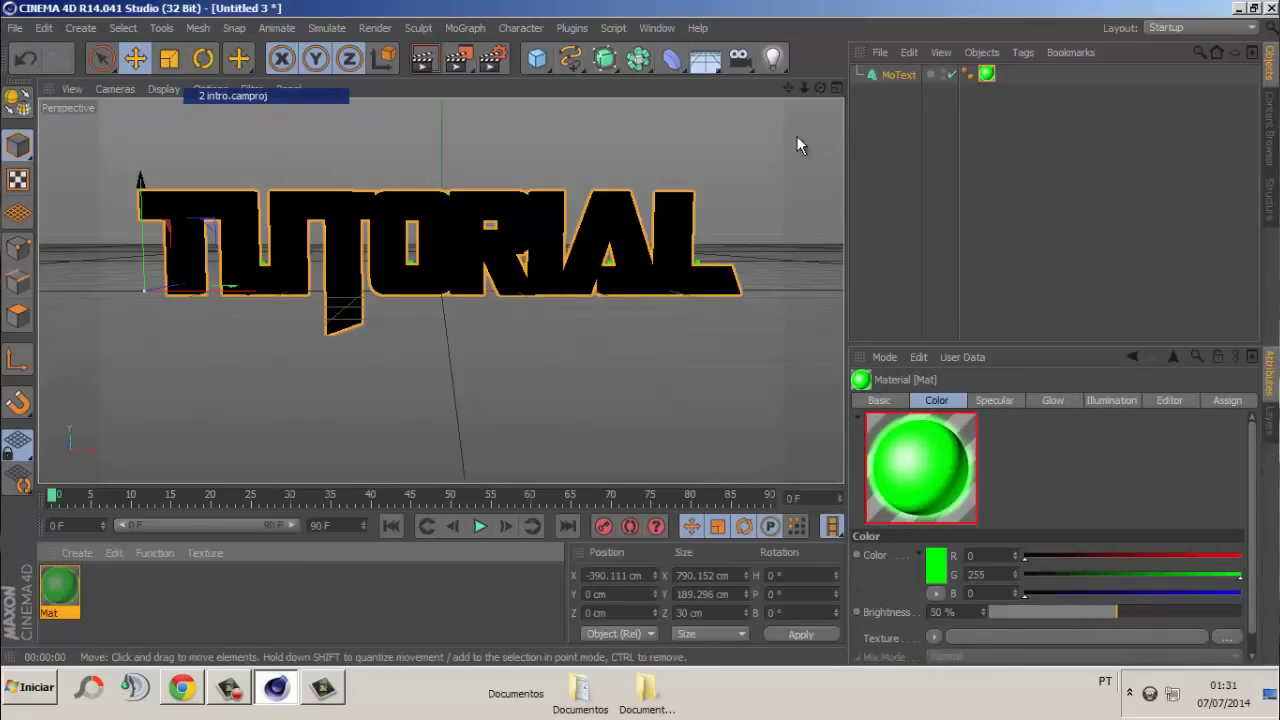
click(425, 63)
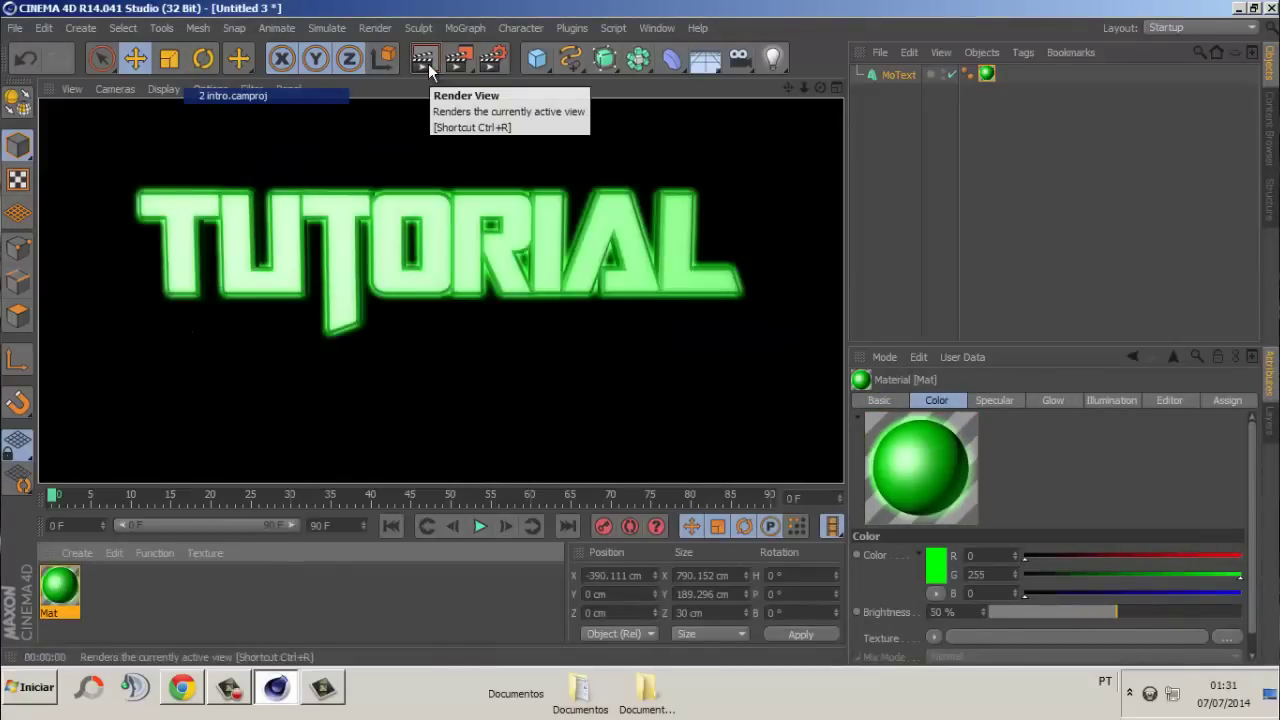
click(411, 617)
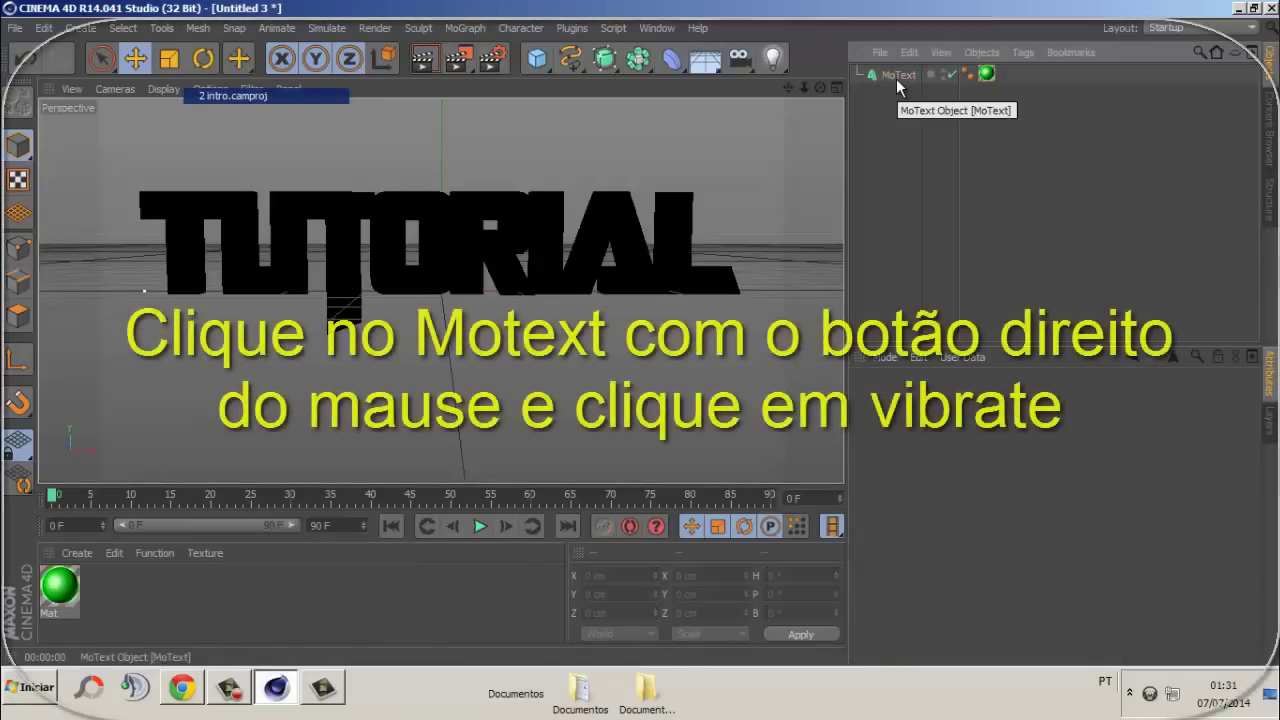
Tag the MoText with Vibrate: Seed 5, Enable Position, Amplitude 100/50/50 cm, Frequency 5.
right_click(896, 78)
mouse_move(958, 32)
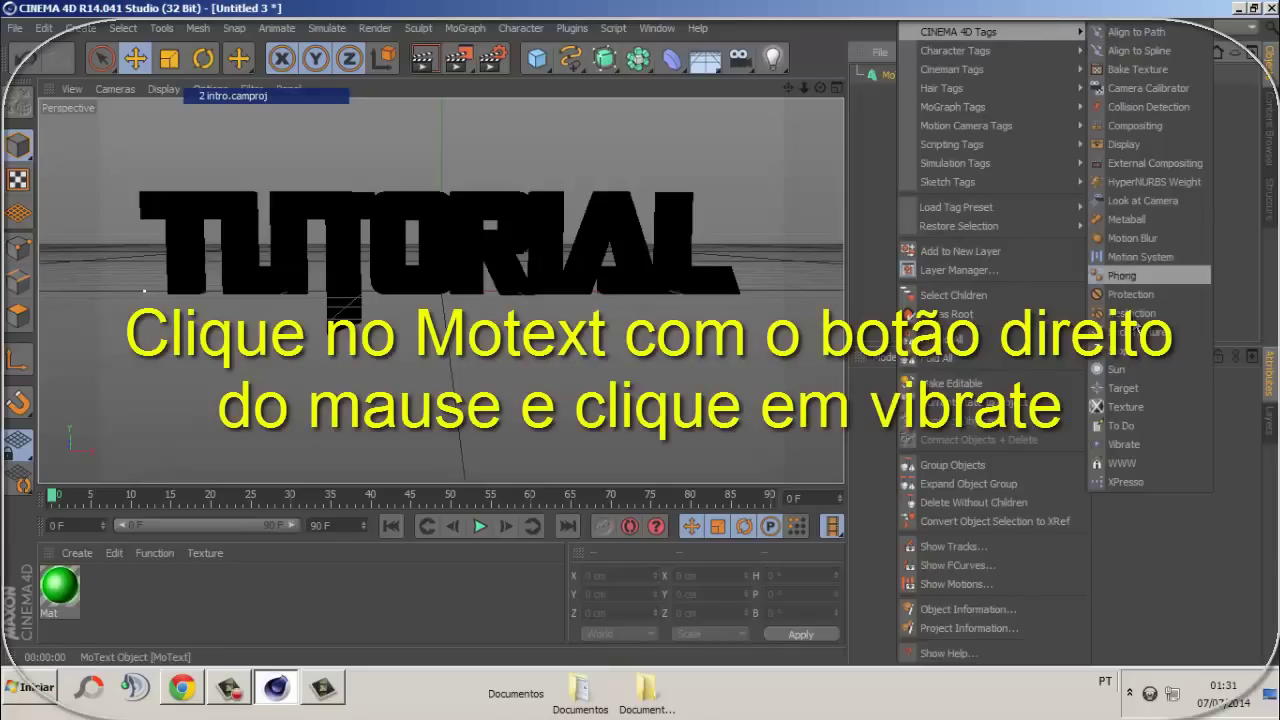
click(1149, 446)
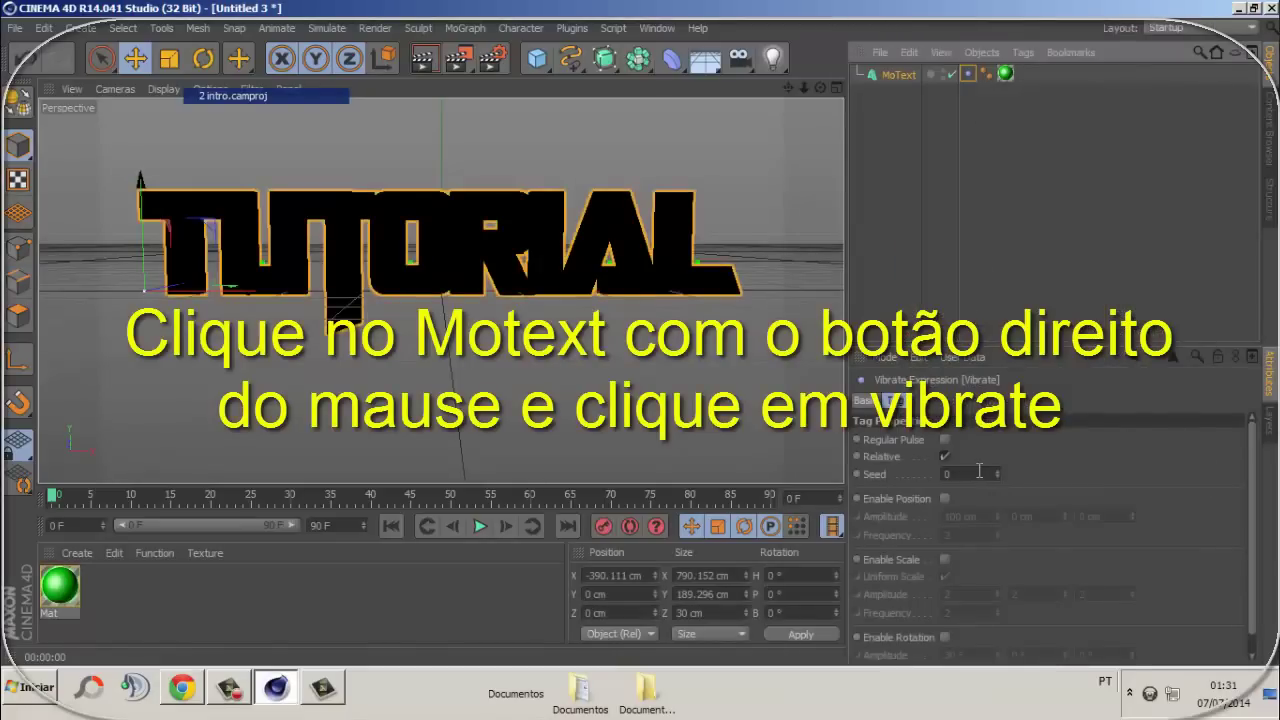
click(979, 472)
text(5)
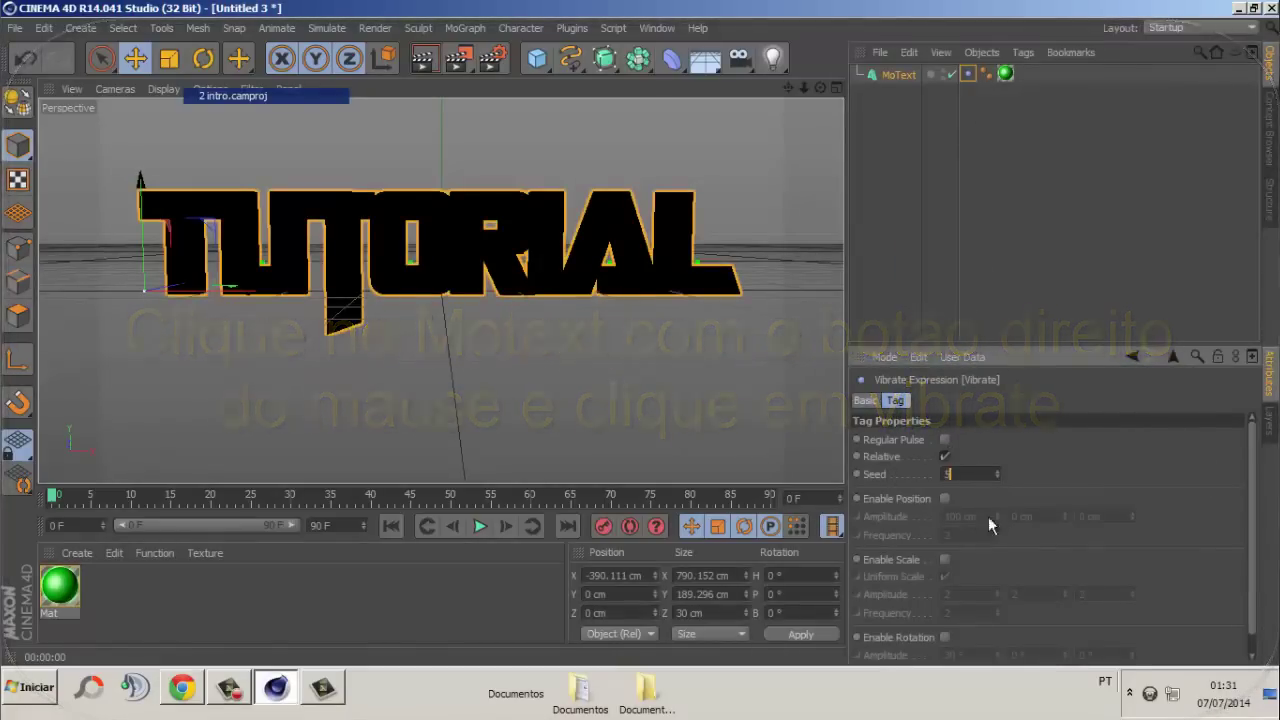
click(945, 498)
click(1014, 516)
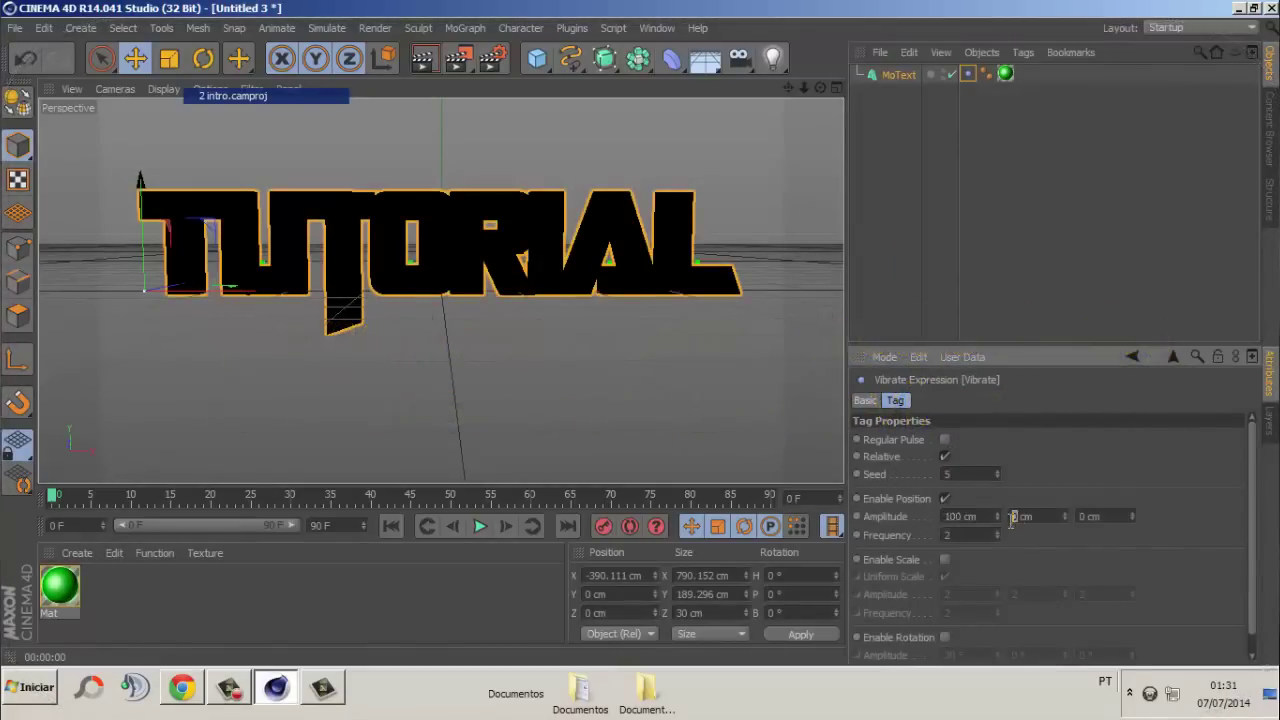
text(50)
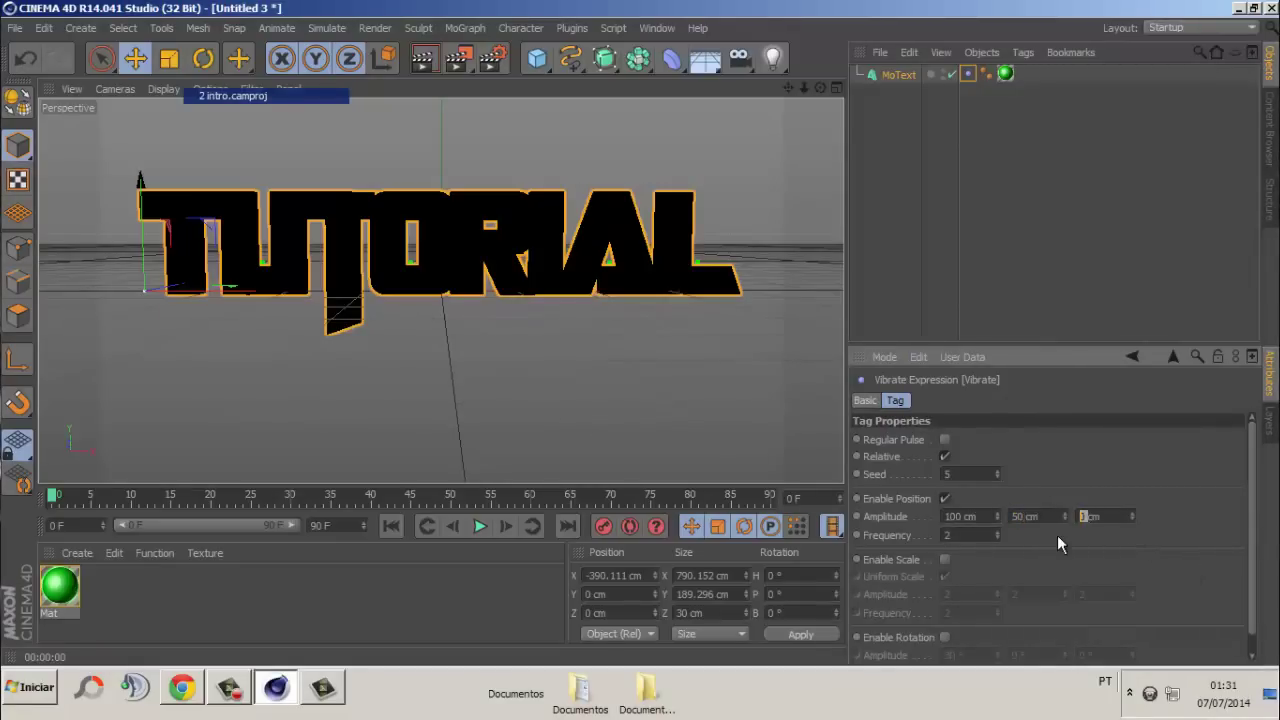
click(1133, 520)
text(50)
key(Tab)
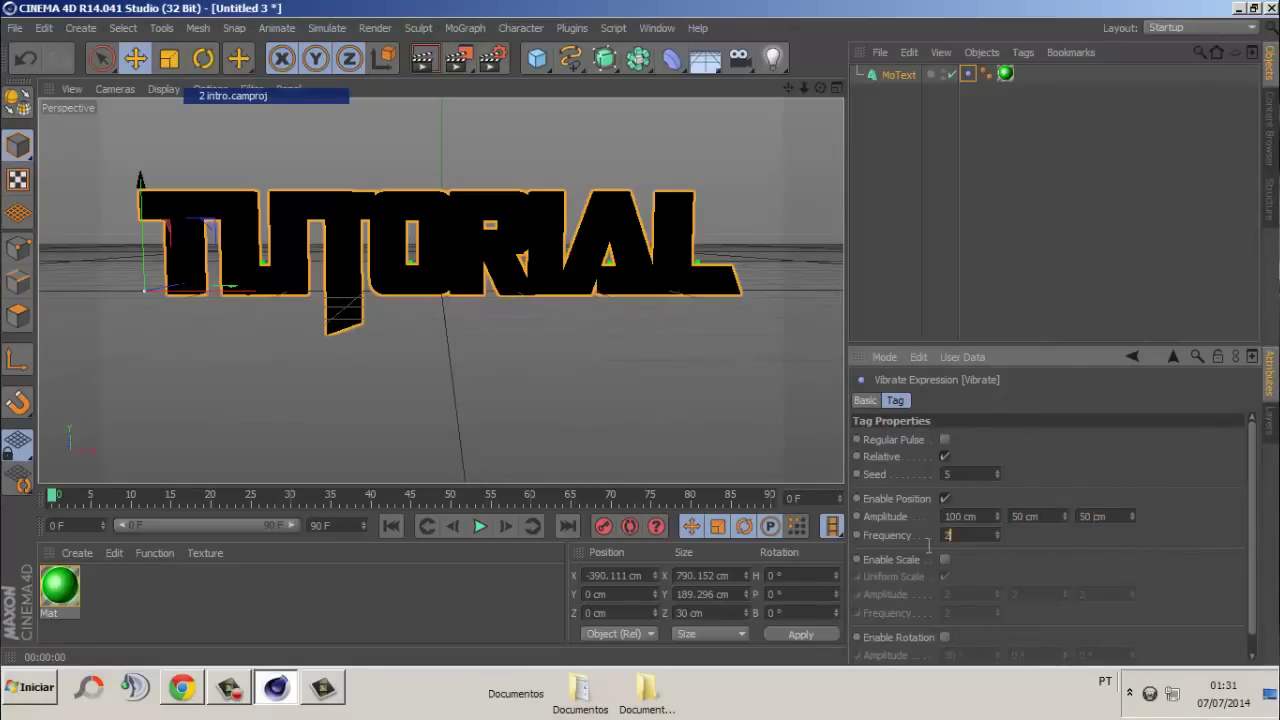
text(5)
click(439, 578)
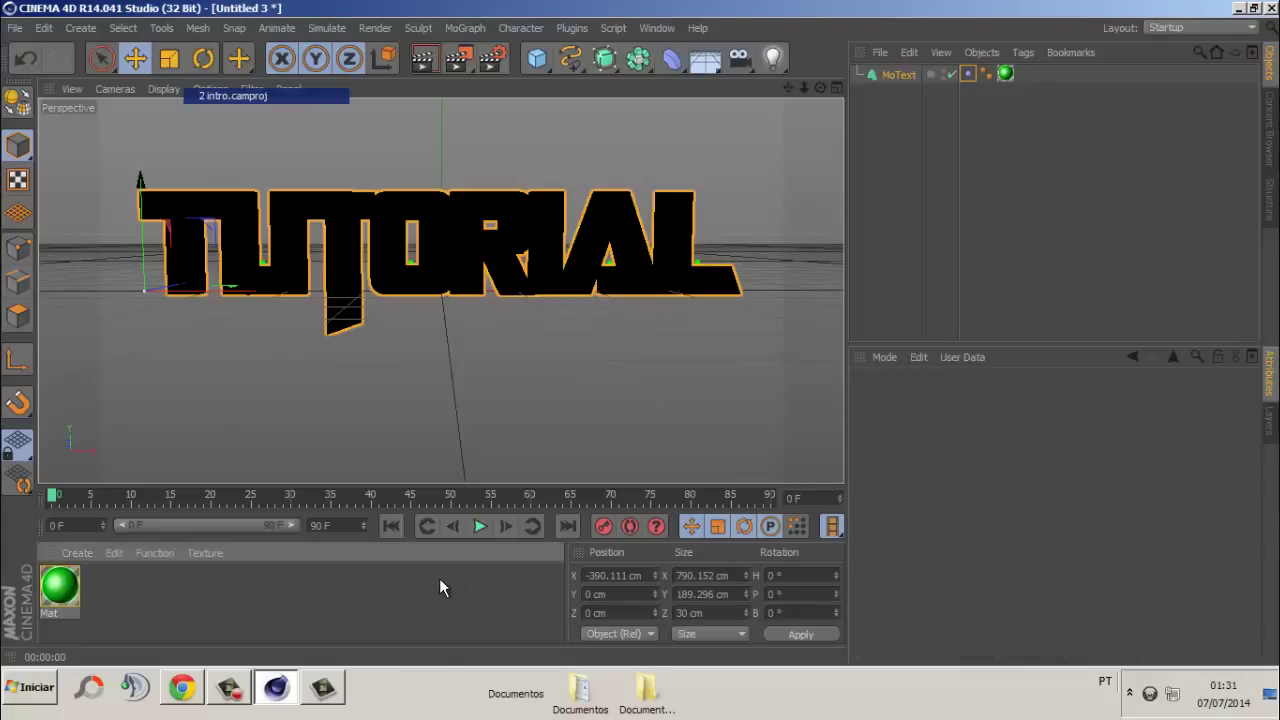
Play the vibrating TUTORIAL animation, then render it to the Picture Viewer.
click(480, 528)
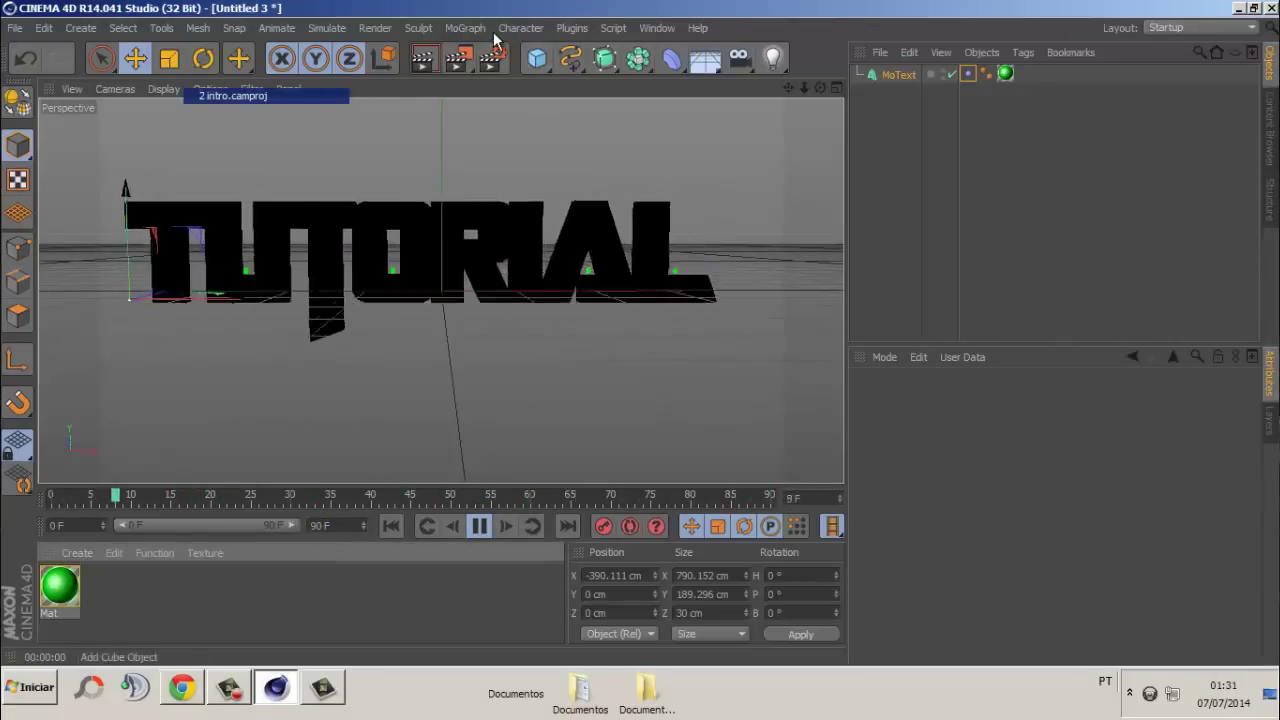
click(460, 58)
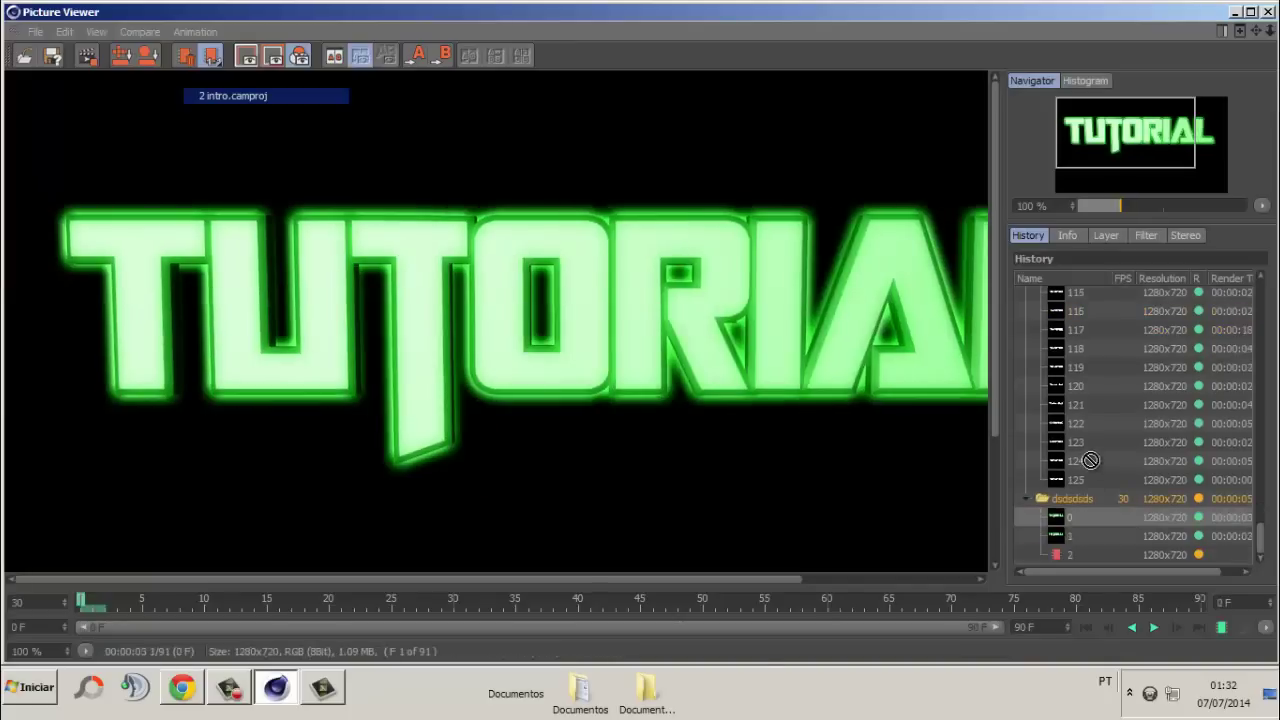
Compare the earlier tutorial render with dsdsdsds, then delete images.jpg from the History.
scroll(1042, 421, up, 5)
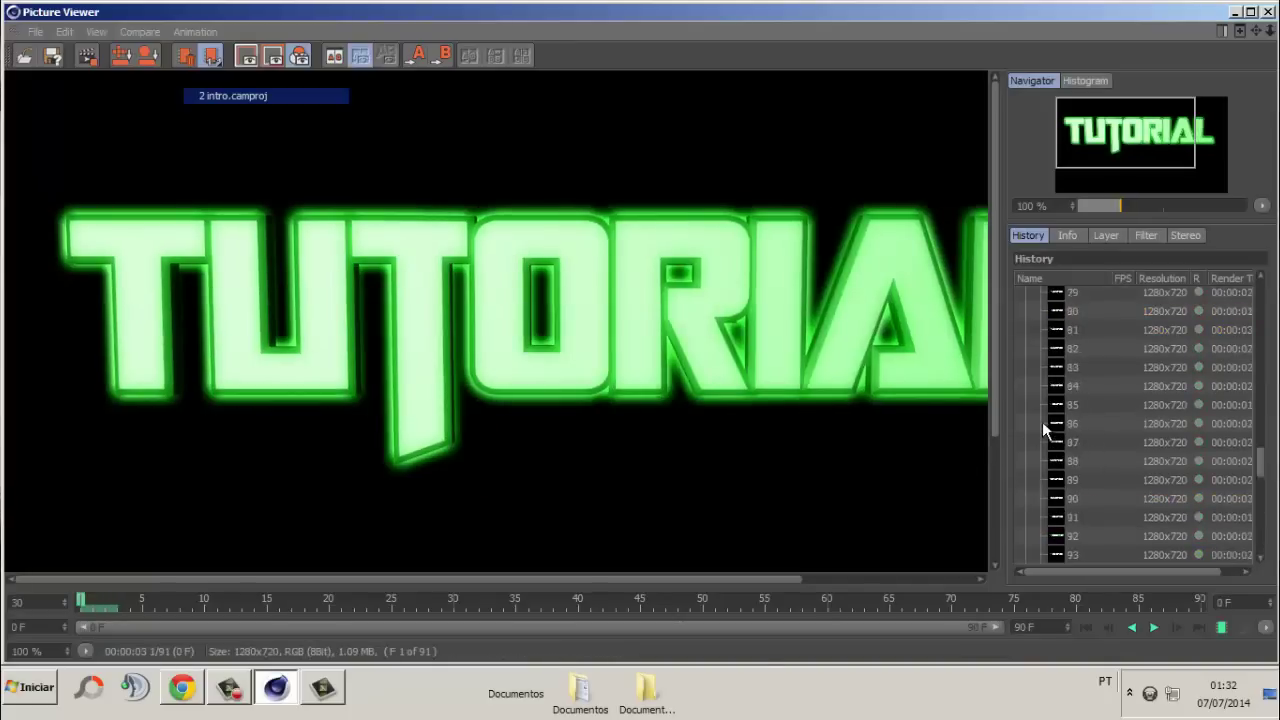
scroll(1042, 423, up, 5)
scroll(1042, 427, up, 10)
scroll(1042, 430, up, 7)
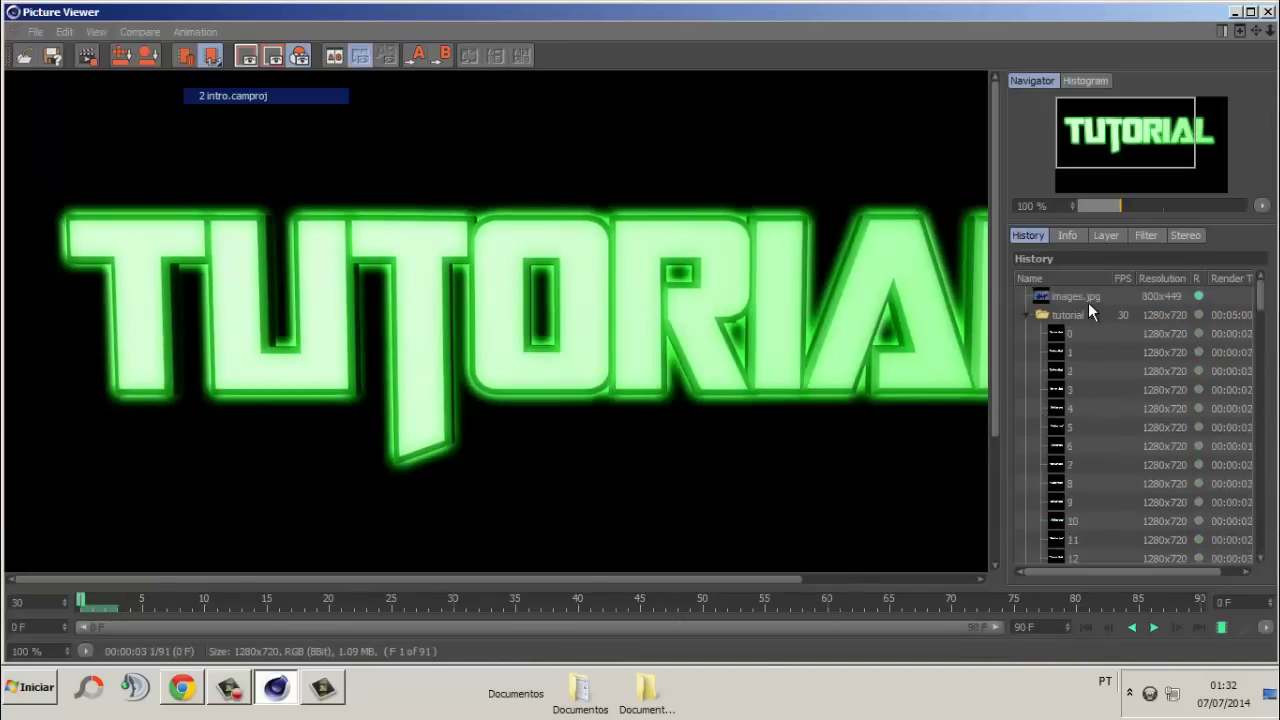
click(1066, 316)
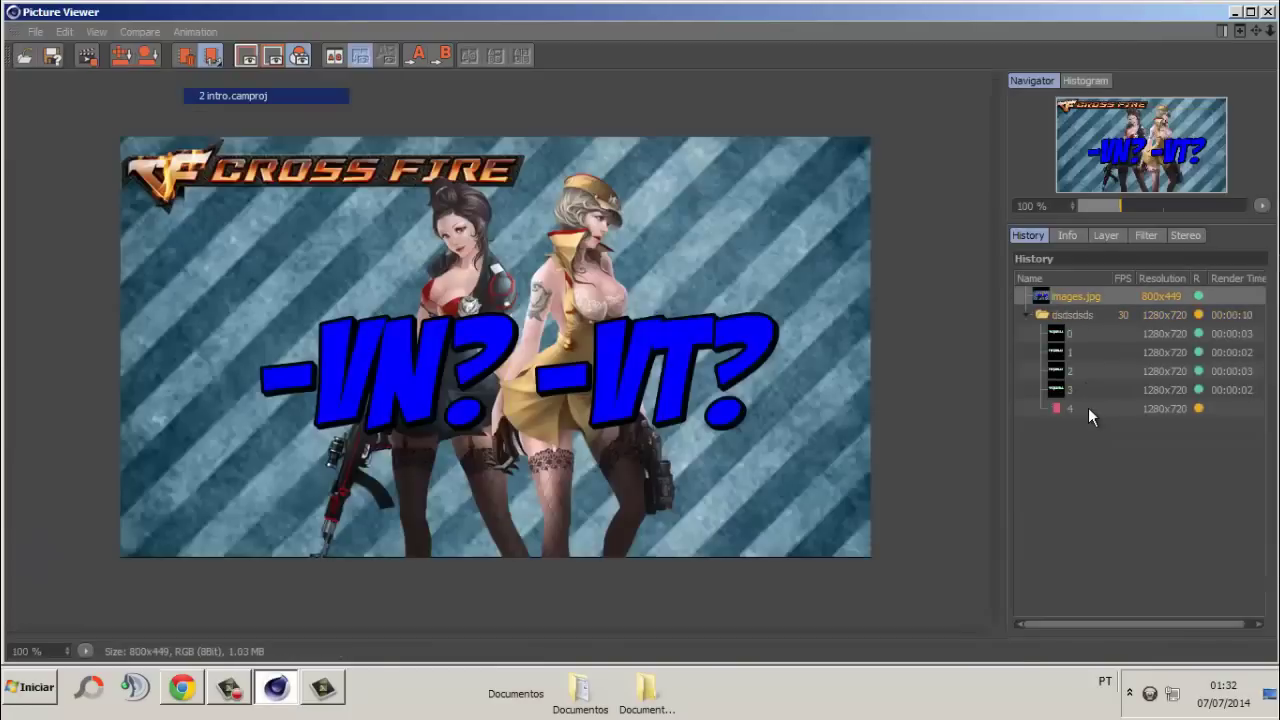
click(1068, 314)
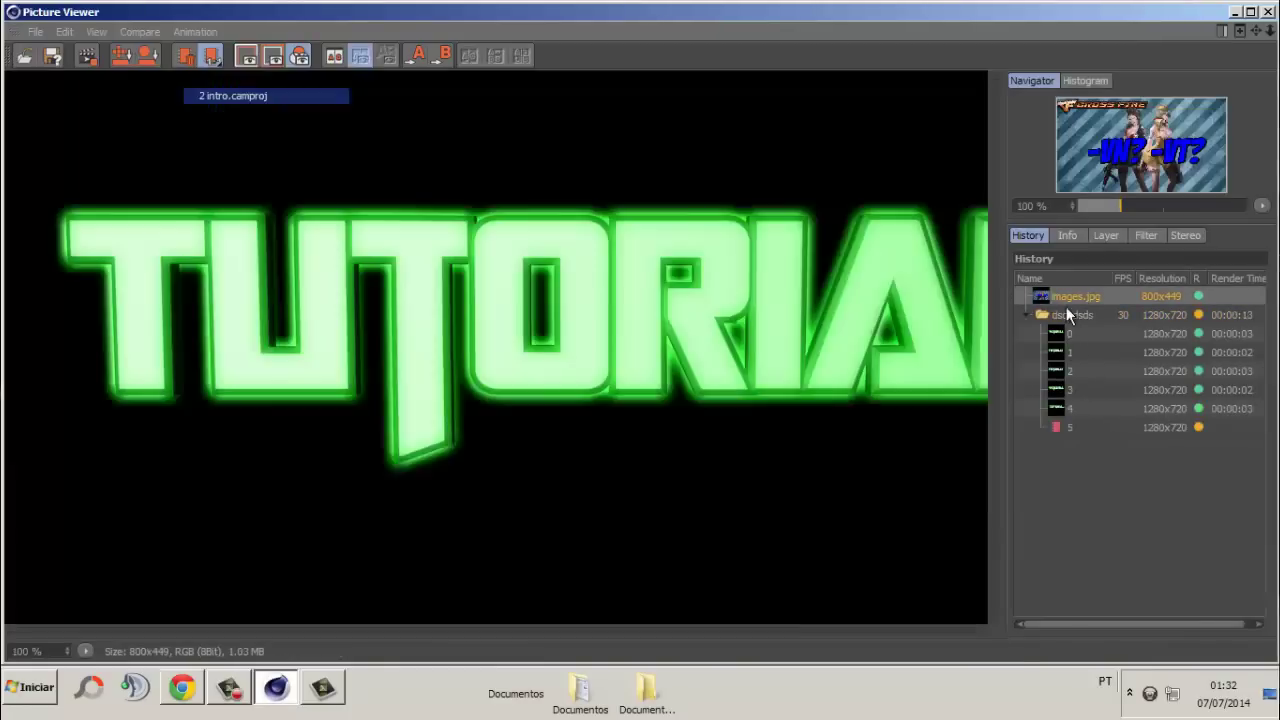
click(1072, 297)
key(Delete)
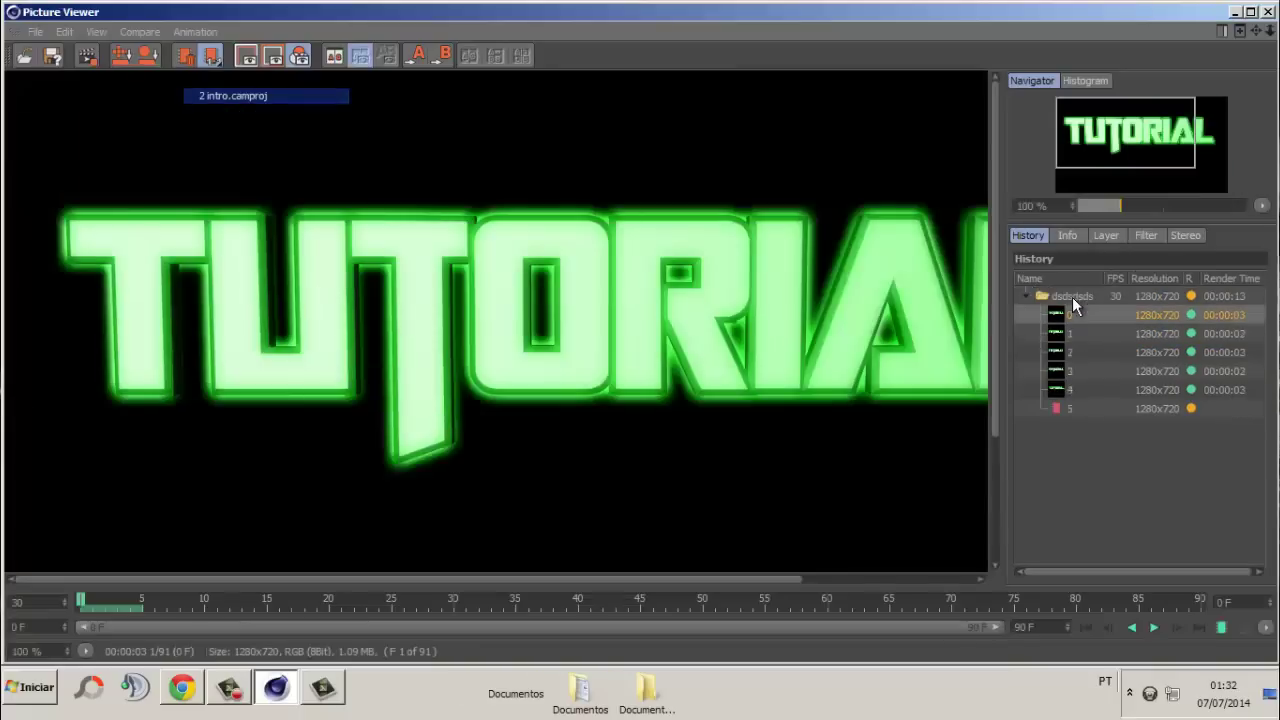
Step through rendered frames 2 to 6 of the dsdsdsds animation.
click(1077, 345)
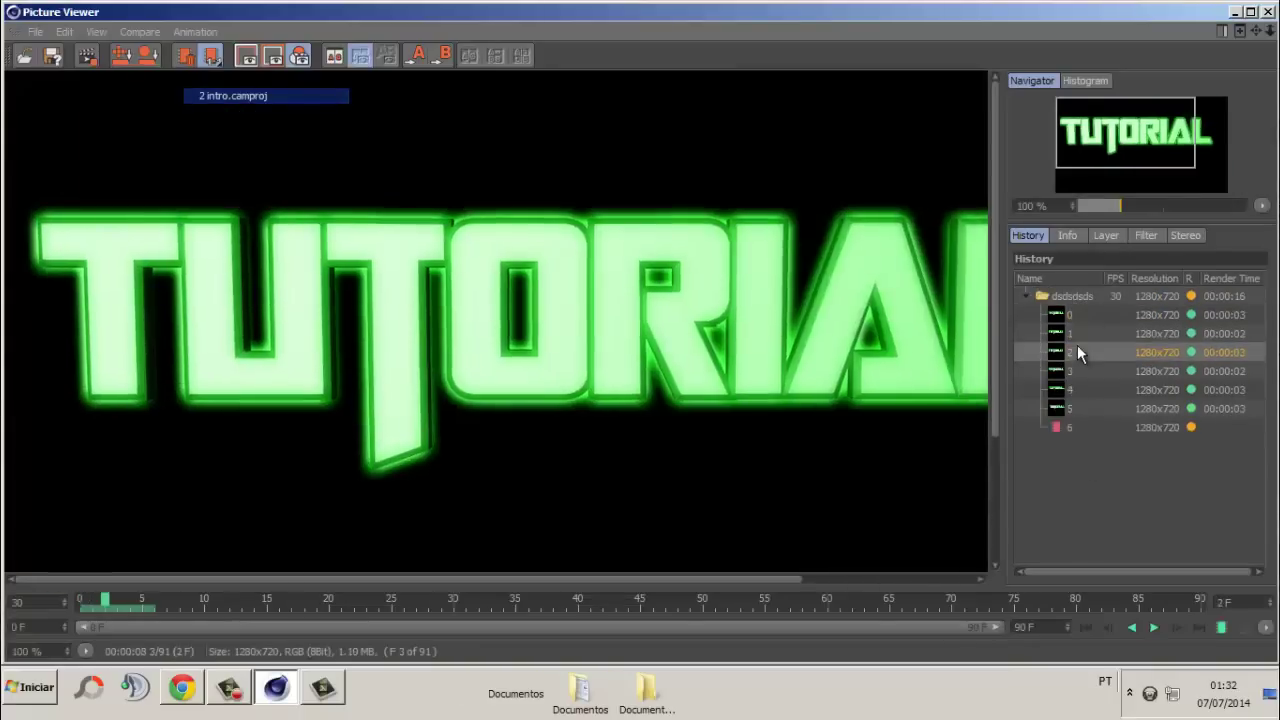
click(1077, 371)
click(1077, 389)
click(1077, 408)
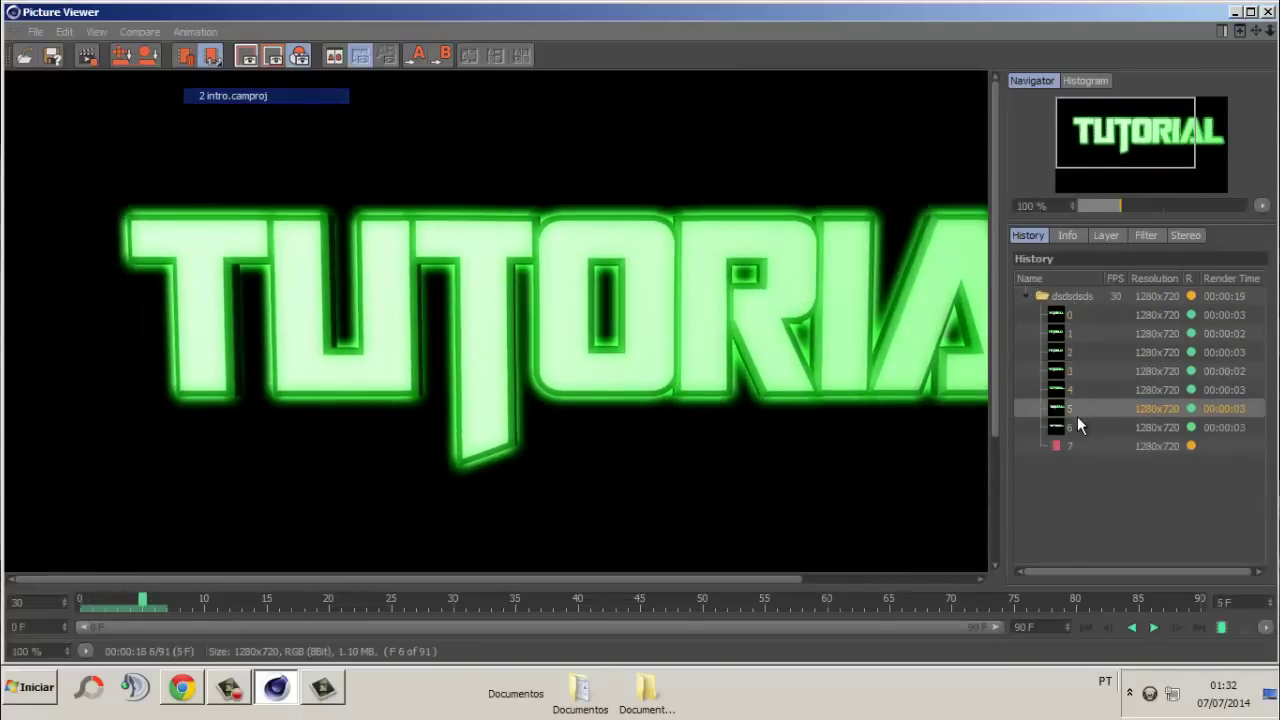
click(1078, 427)
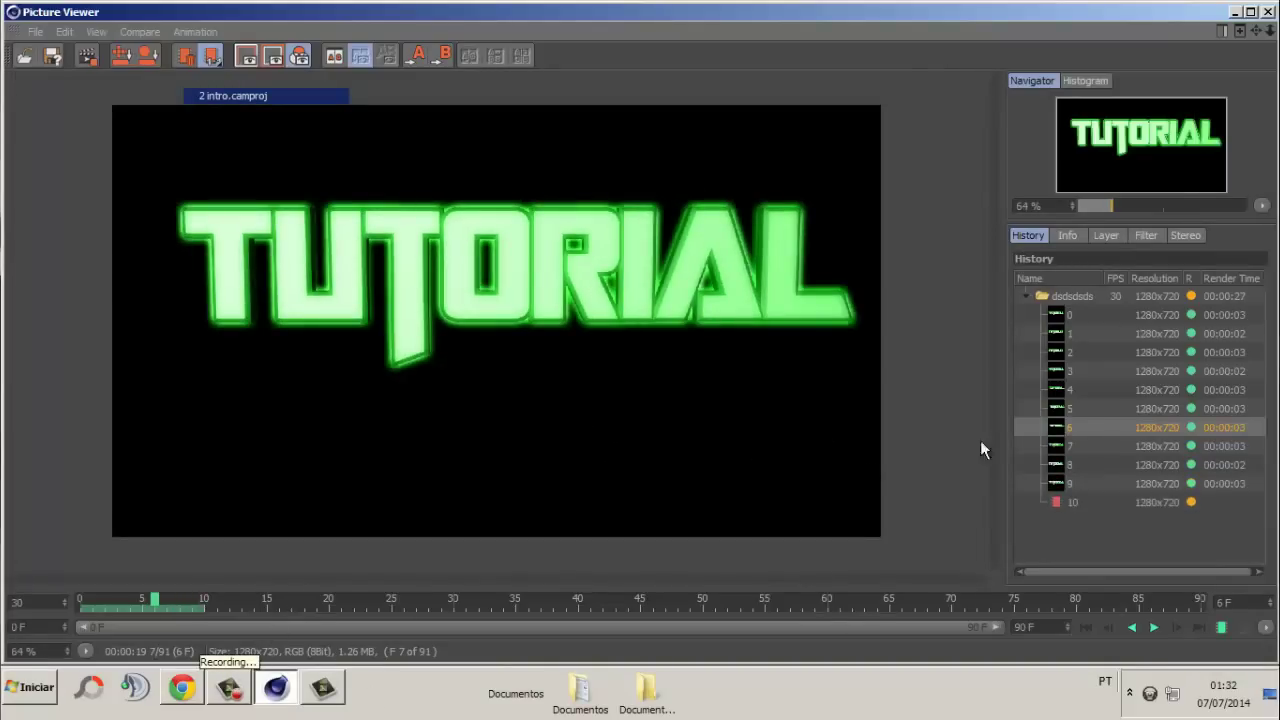
Check frames 7 to 9, then play back the finished 91-frame animation.
click(1080, 446)
click(1075, 464)
click(1075, 484)
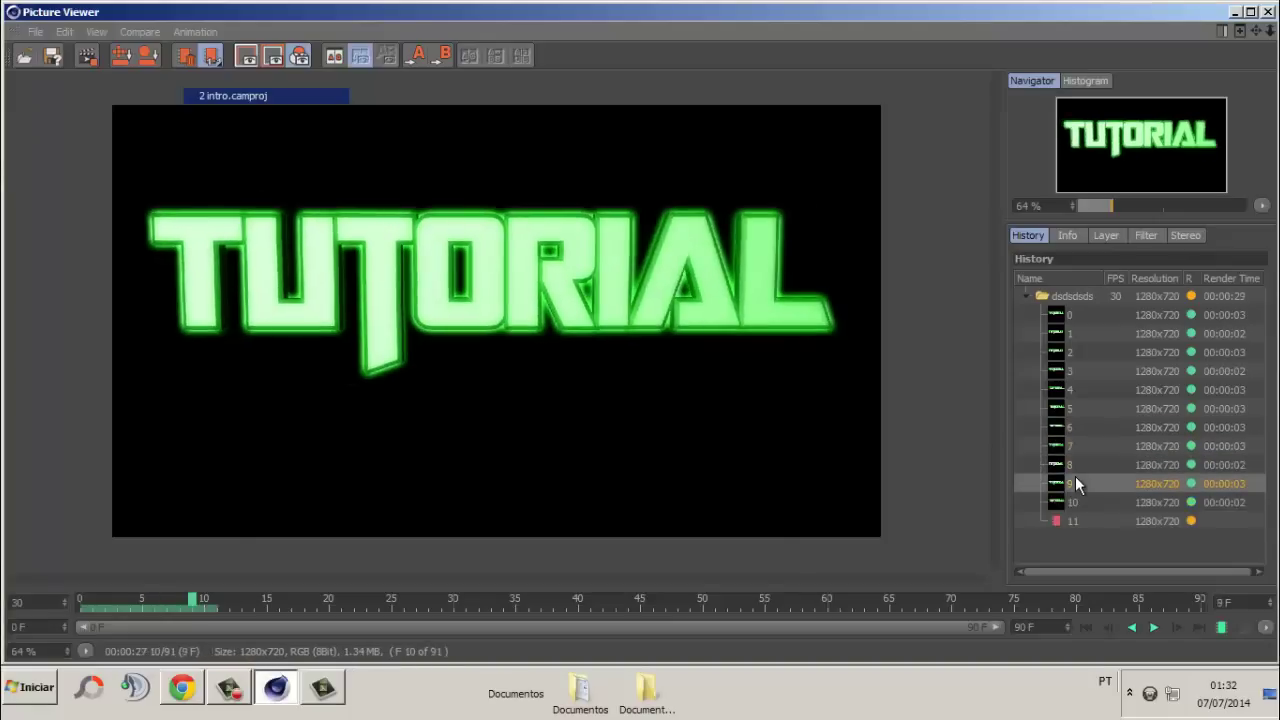
click(229, 687)
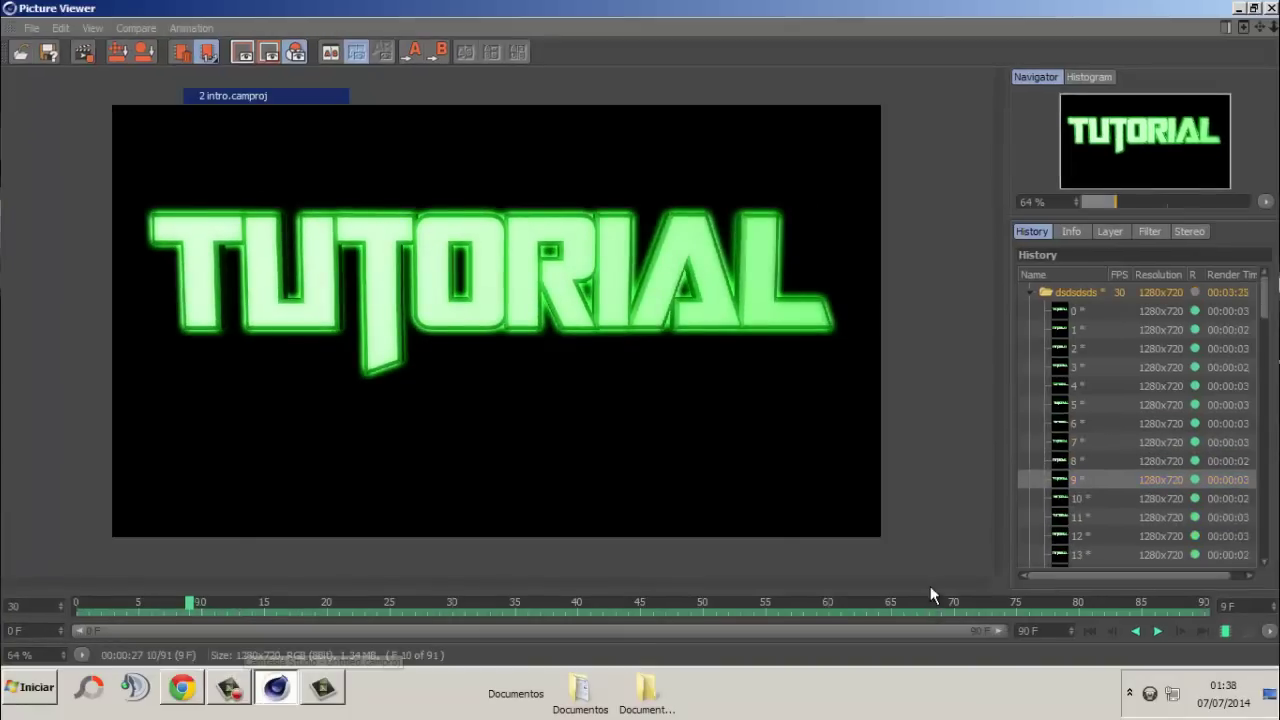
click(1219, 627)
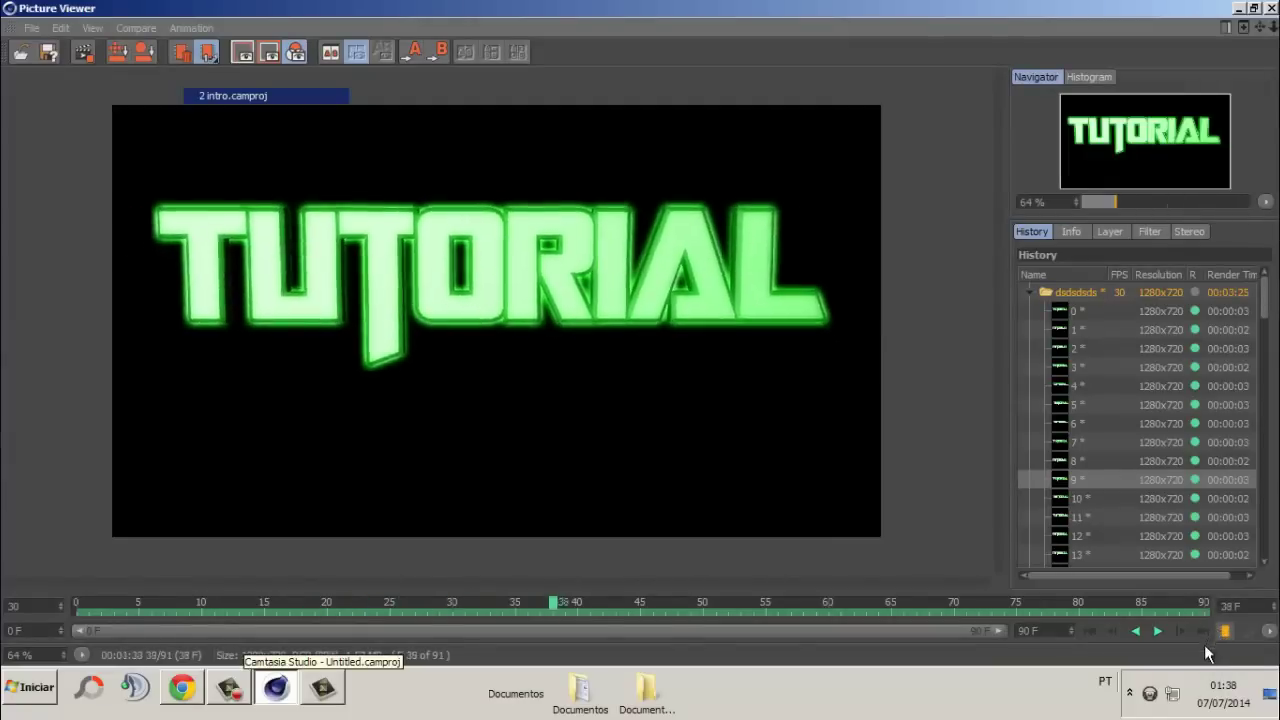